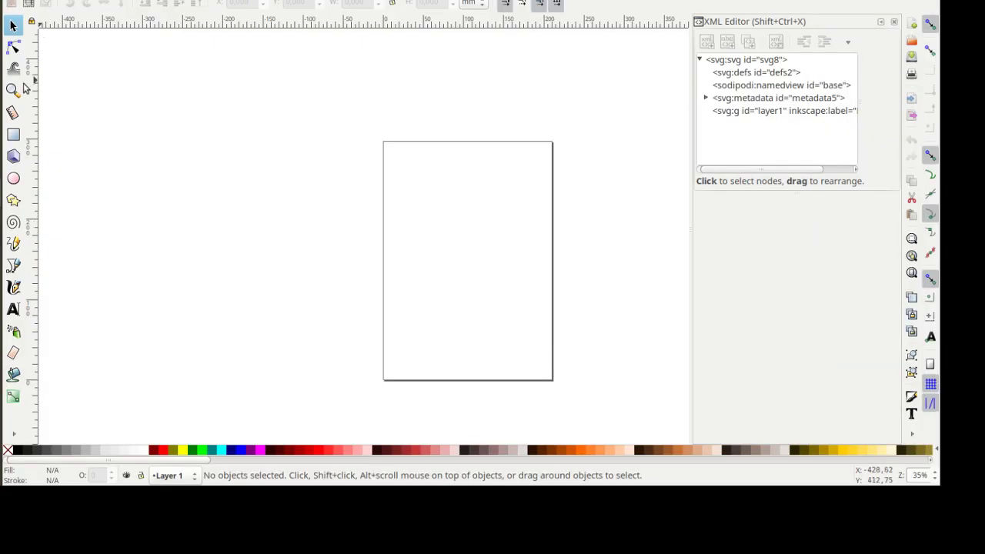
- Import hartje.jpg with default bitmap options and drag it to the page's top-left
left_click(23, 2)
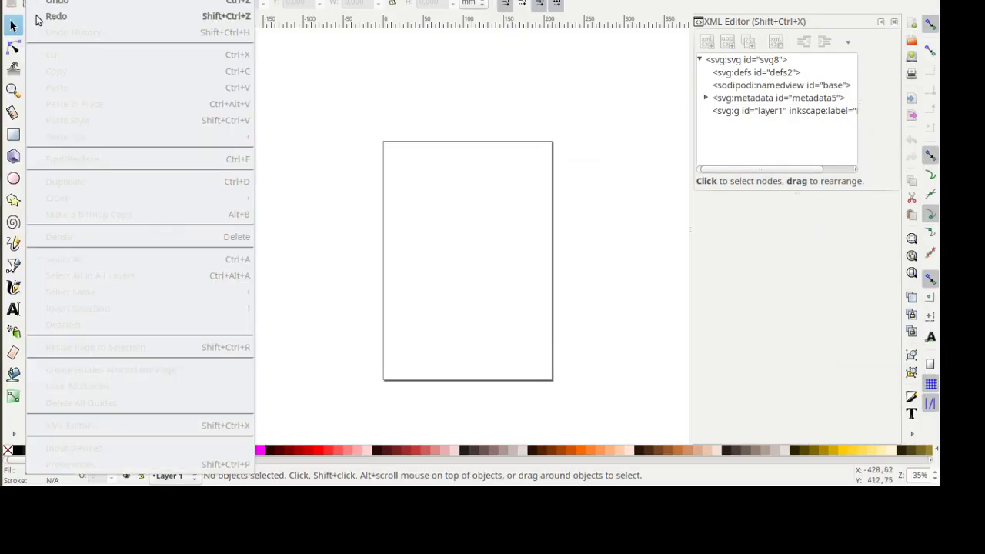
left_click(30, 138)
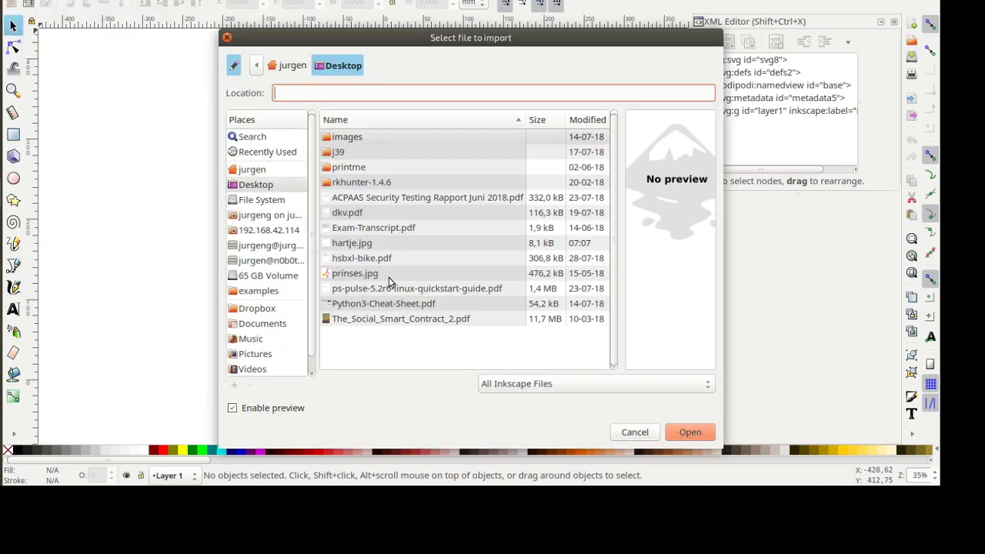
left_click(350, 244)
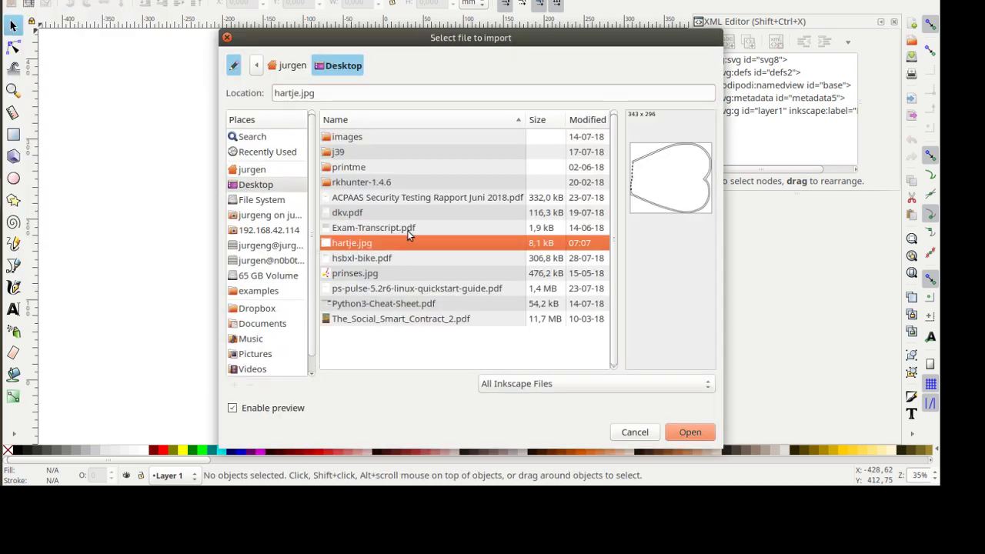
left_click(687, 432)
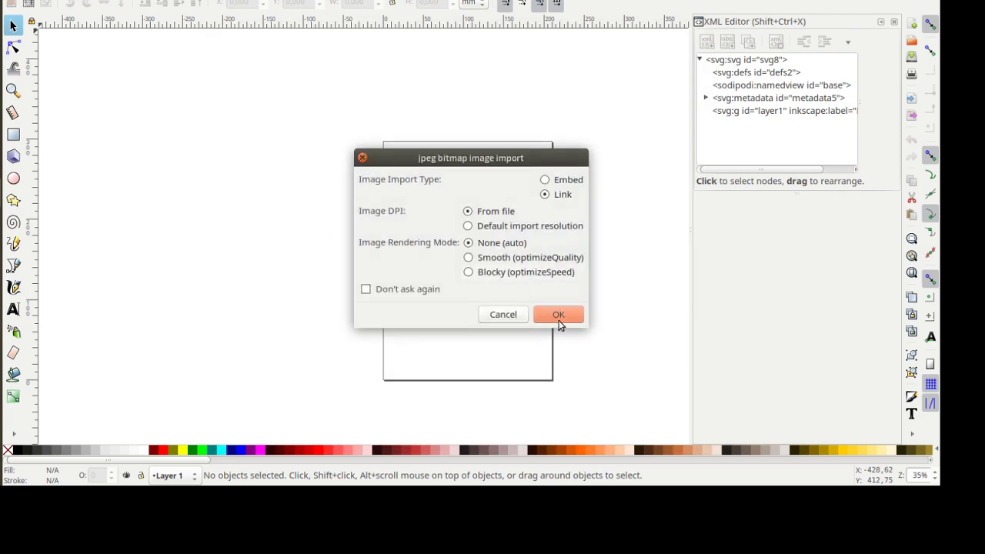
left_click(558, 316)
mouse_move(562, 317)
left_mouse_down()
mouse_move(466, 228)
mouse_move(450, 200)
left_mouse_up()
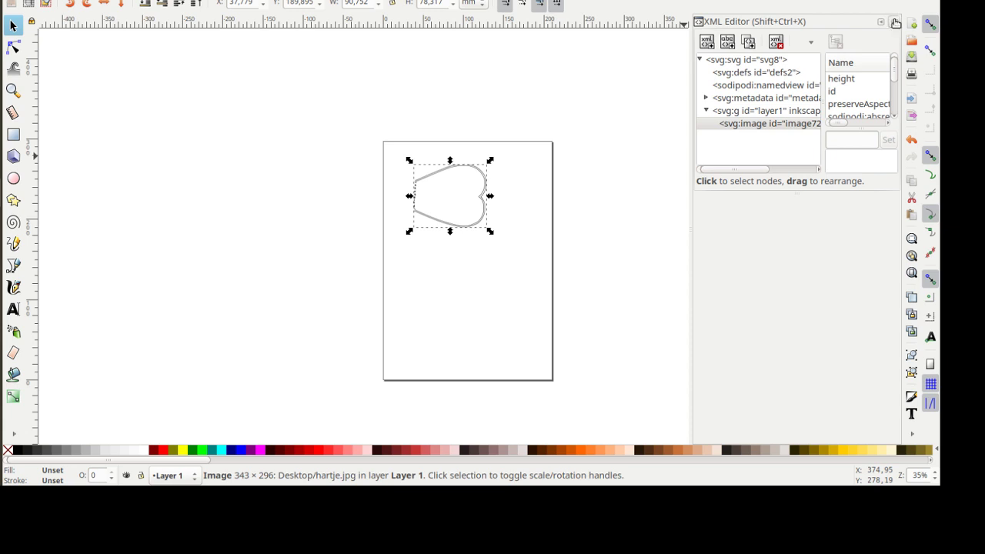
left_click(893, 22)
- Deselect the image, add Layer 2 above Layer 1, and lock Layer 1
left_click(820, 120)
key("ctrl+shift+l")
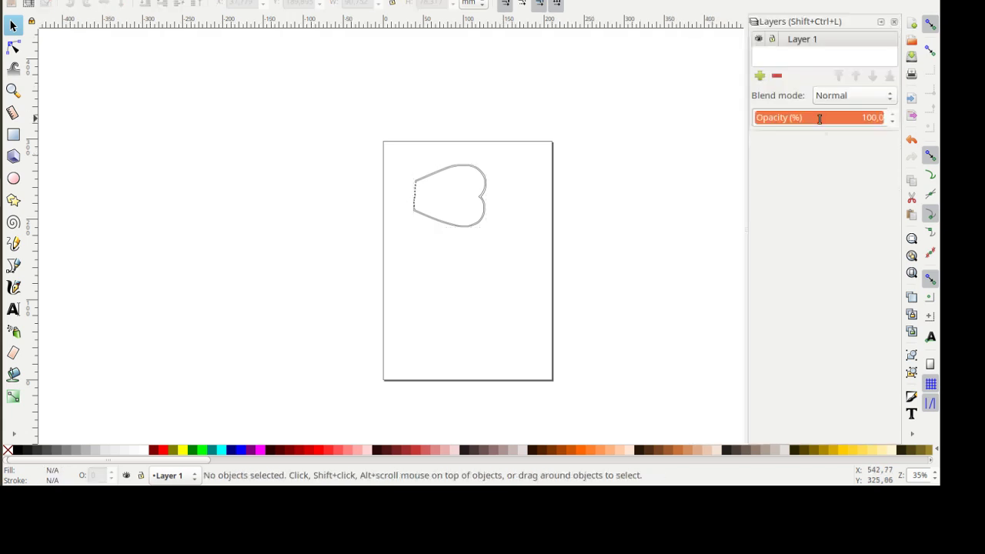
left_click(759, 75)
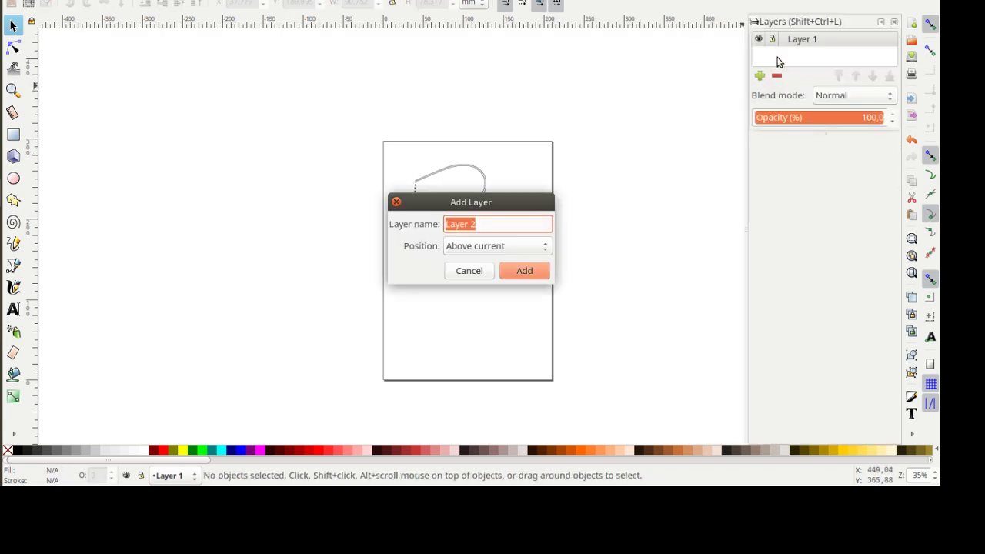
left_click(522, 269)
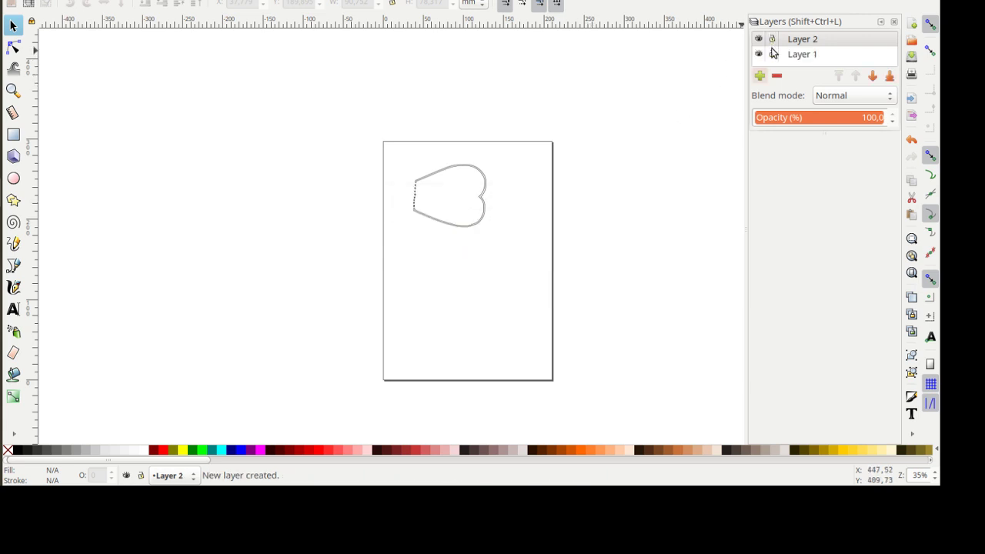
left_click(771, 52)
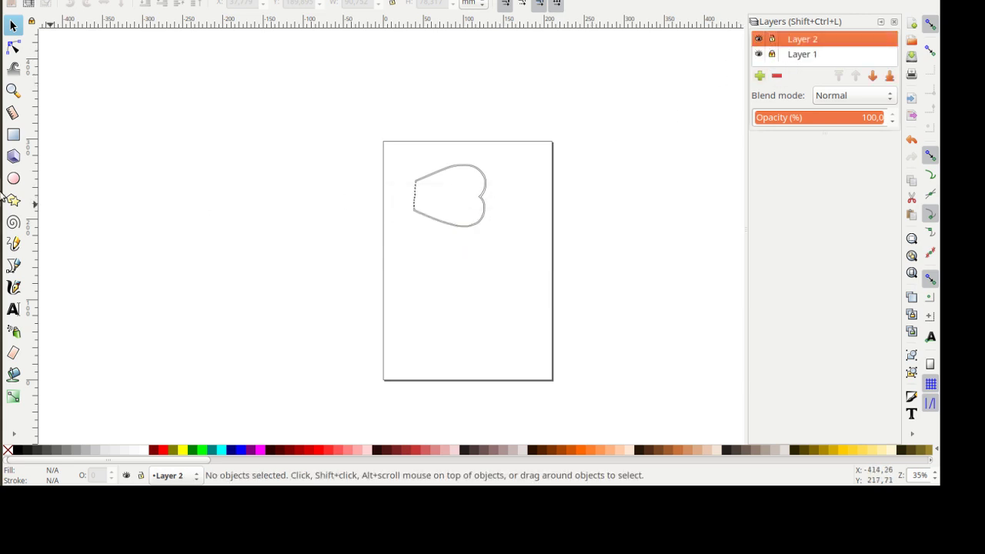
- Zoom in closely around the heart image and select the Bezier pen tool
left_click(13, 90)
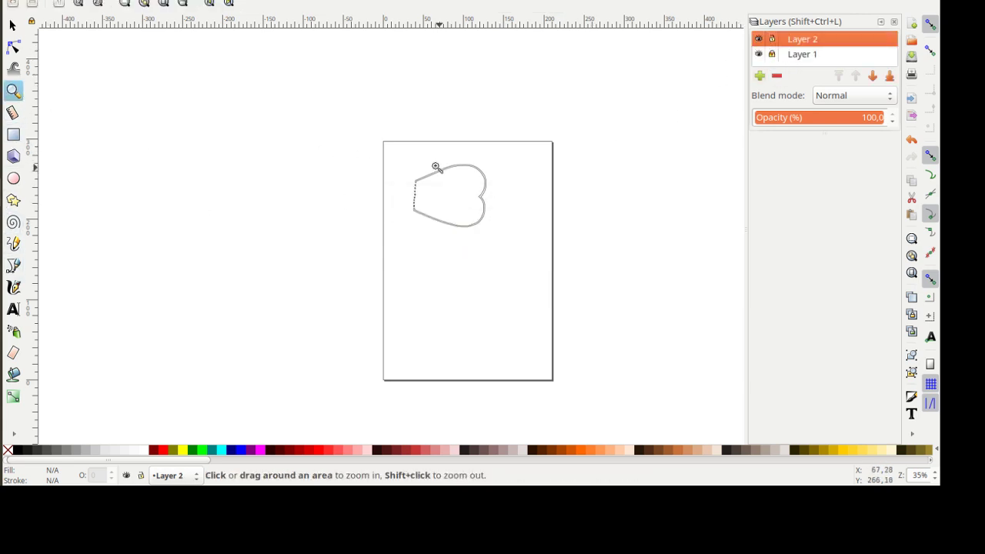
mouse_move(399, 159)
left_mouse_down()
mouse_move(503, 222)
mouse_move(501, 235)
left_mouse_up()
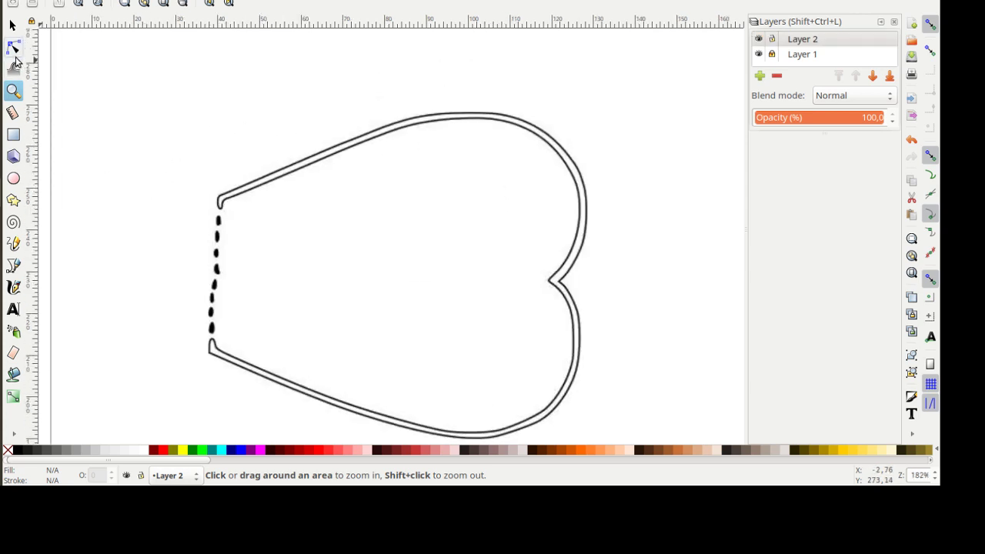
left_click(13, 265)
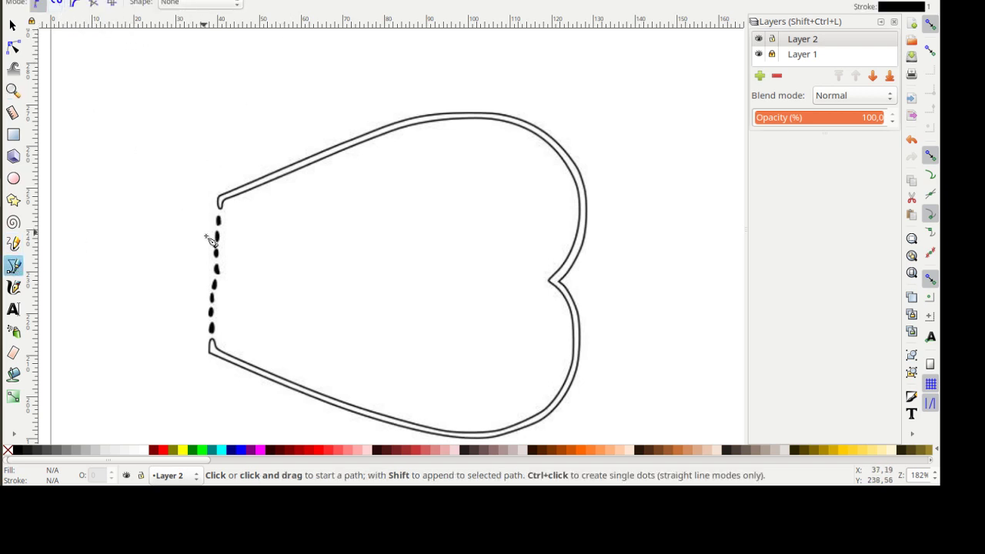
- Trace a closed seven-node curved Bezier path around the heart's outline on Layer 2
left_click(220, 202)
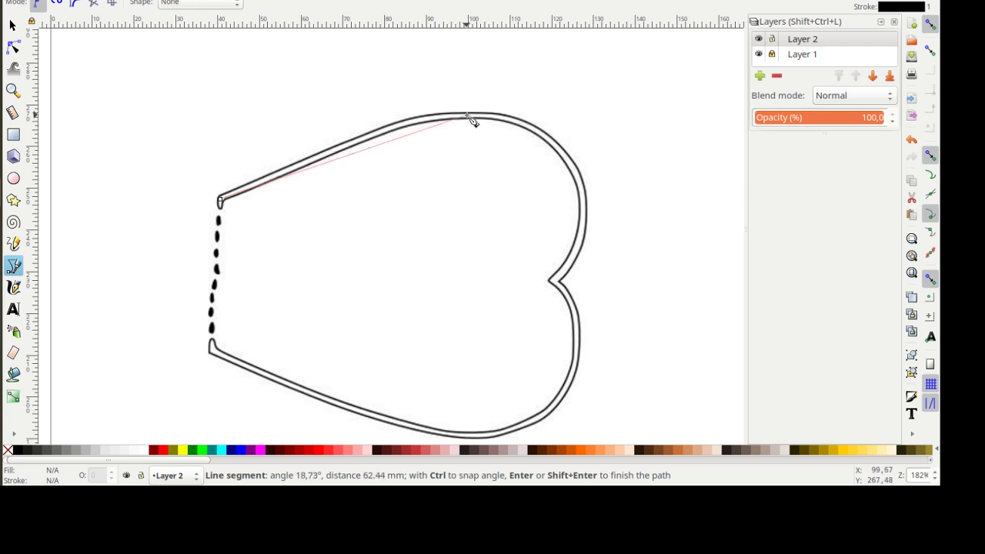
left_click_drag(470, 116, 558, 114)
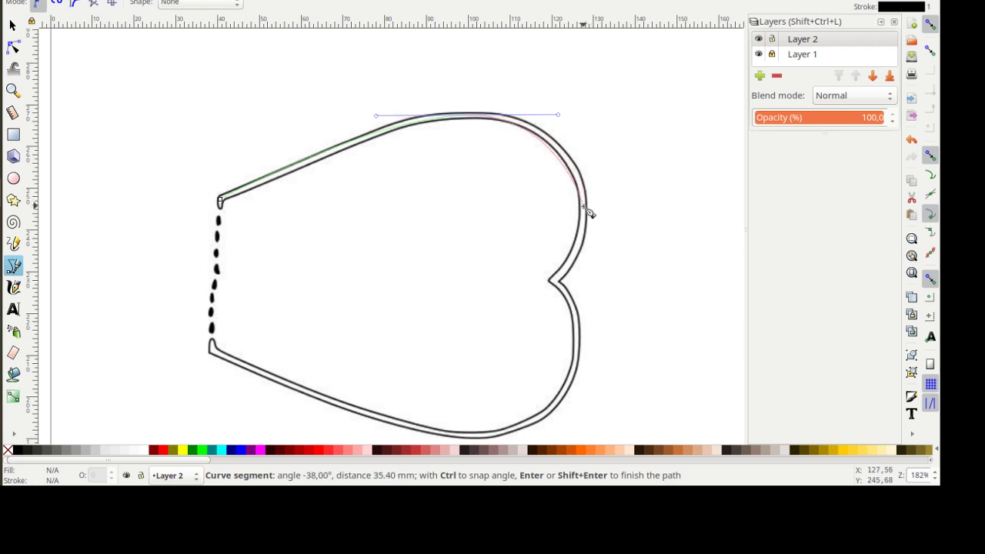
mouse_move(586, 208)
left_mouse_down()
mouse_move(586, 274)
mouse_move(587, 244)
left_mouse_up()
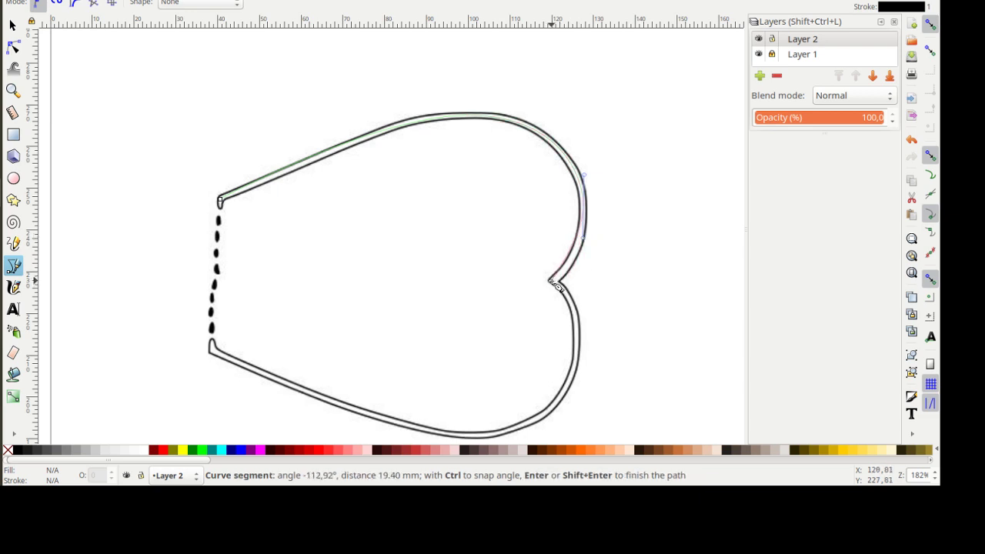
left_click_drag(556, 282, 538, 289)
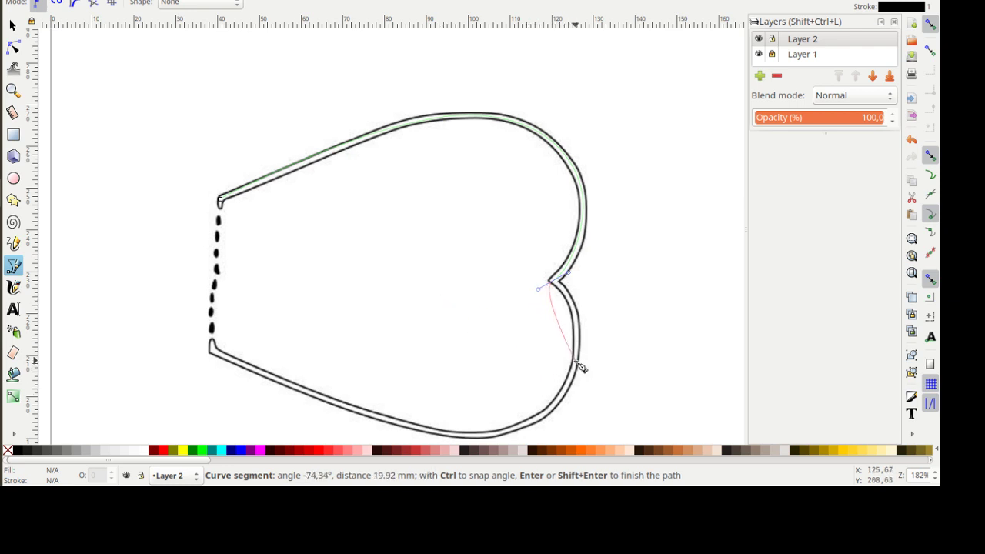
left_click_drag(574, 359, 568, 402)
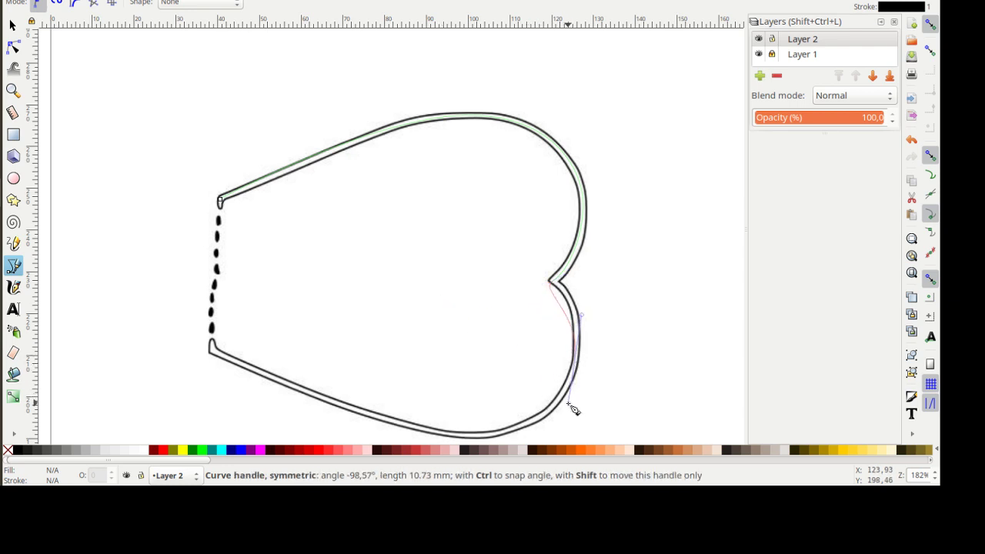
left_click_drag(480, 437, 433, 446)
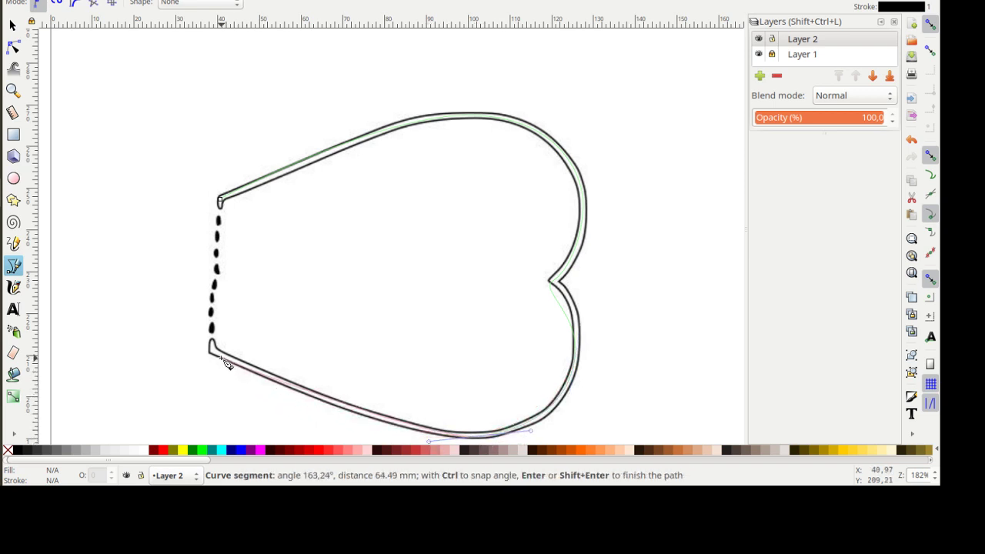
left_click_drag(213, 352, 189, 338)
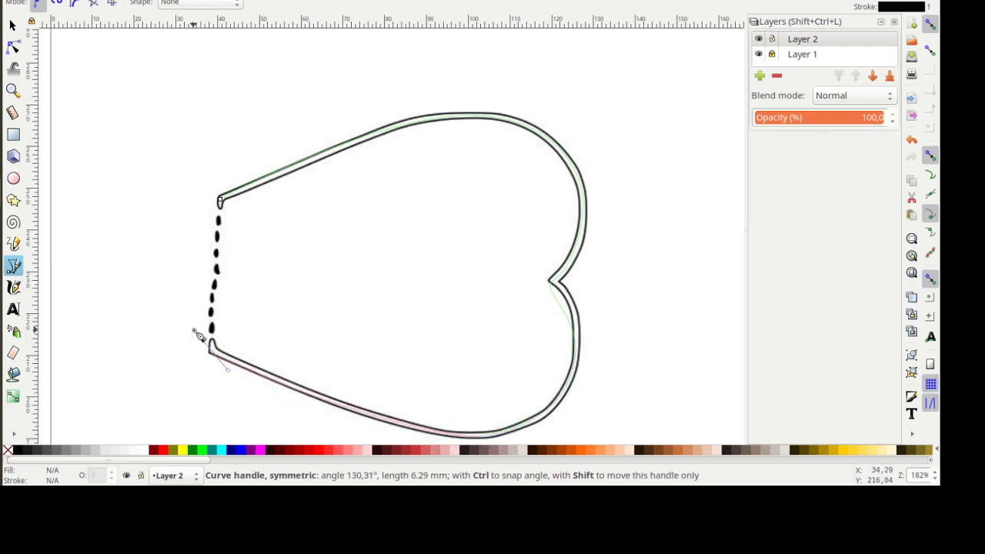
left_click(229, 223)
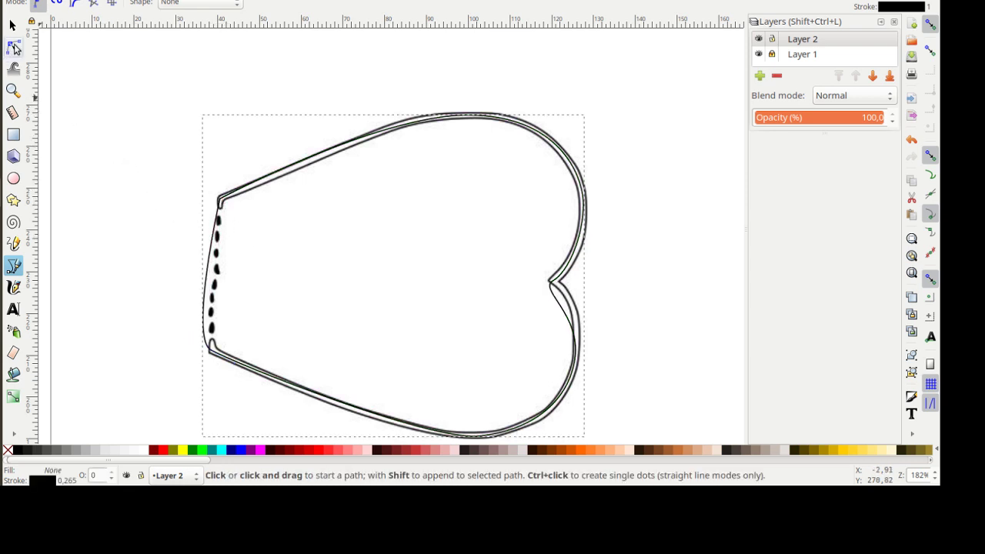
left_click(13, 47)
- Fit the lower-left curve, then retract the notch node's extra curve and bend it to fit
left_click(212, 351)
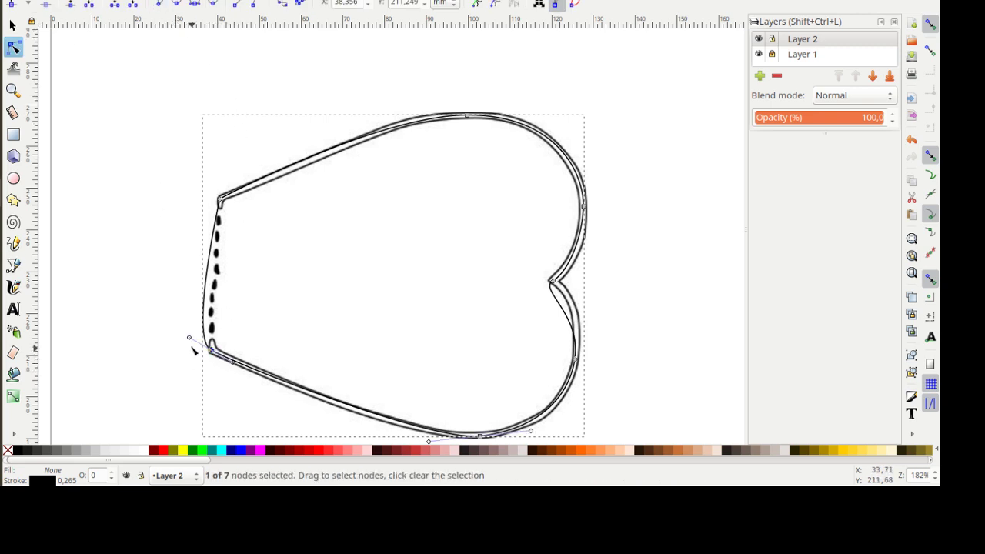
left_click_drag(188, 340, 216, 306)
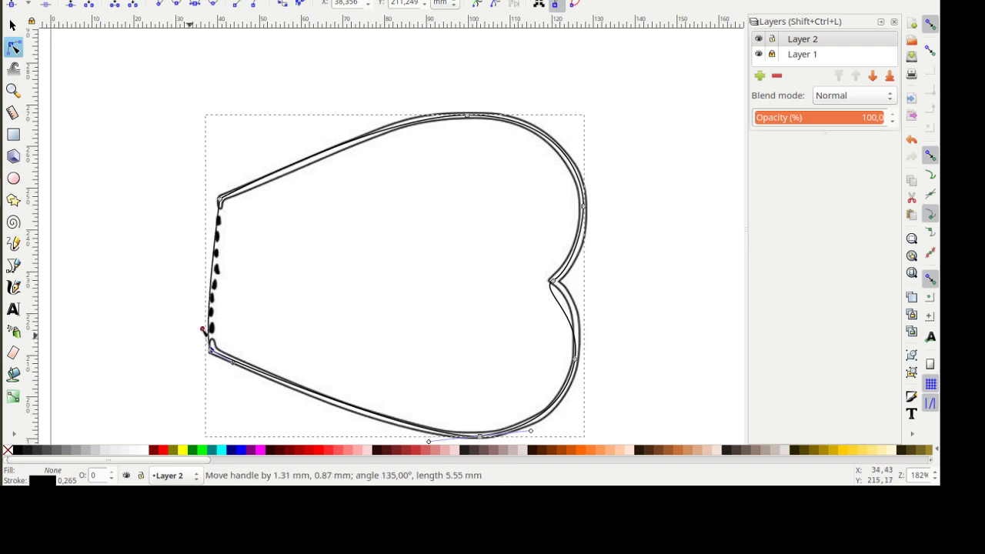
left_click(224, 294)
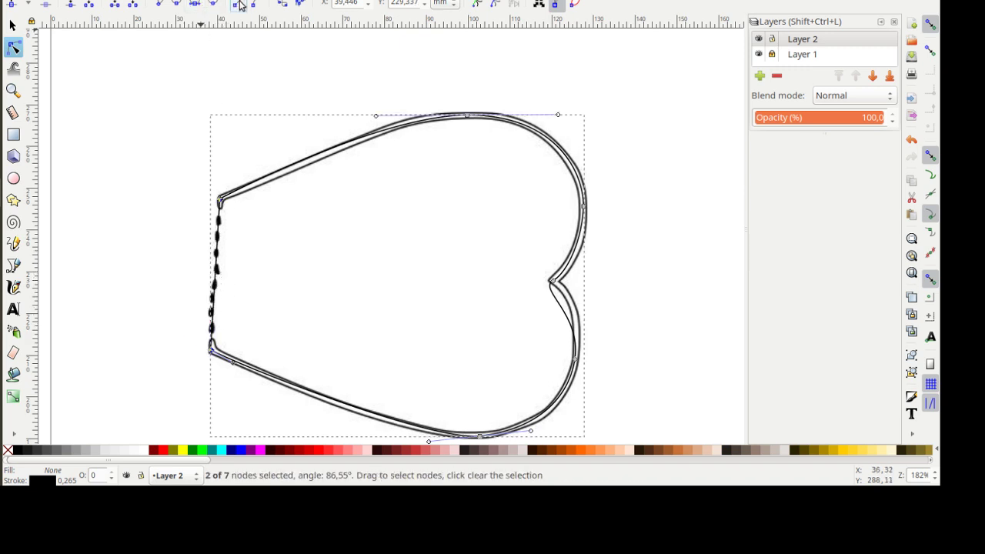
left_click(551, 282)
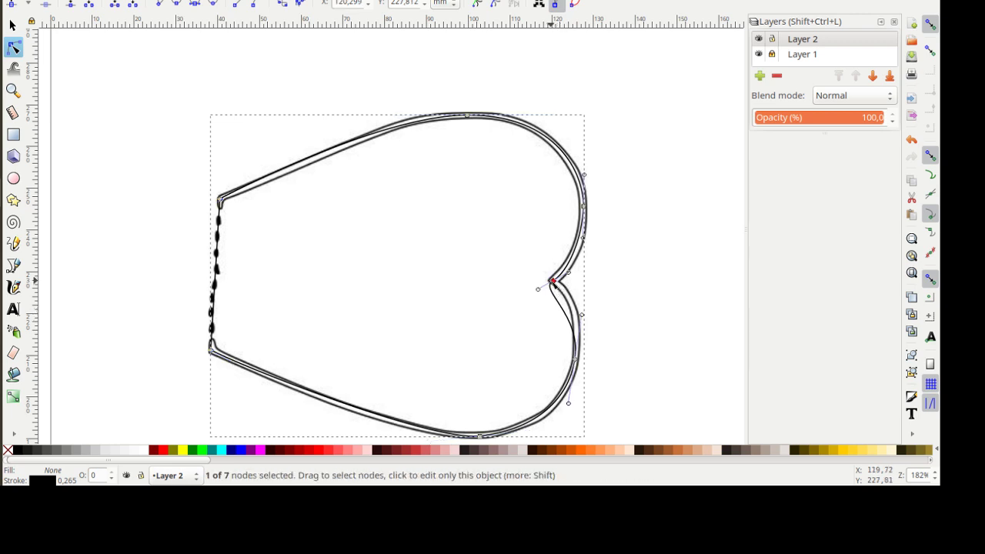
left_click(163, 7)
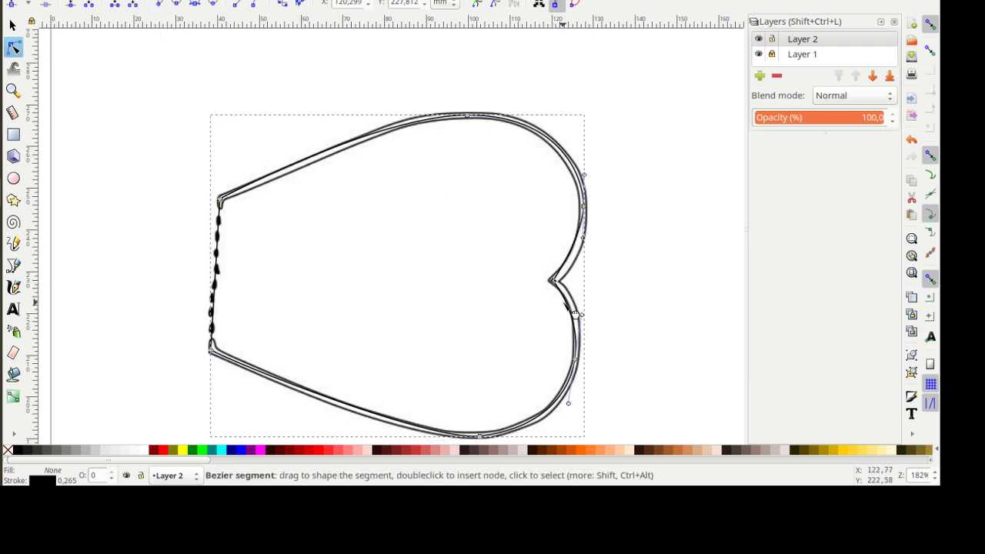
left_click_drag(577, 313, 560, 284)
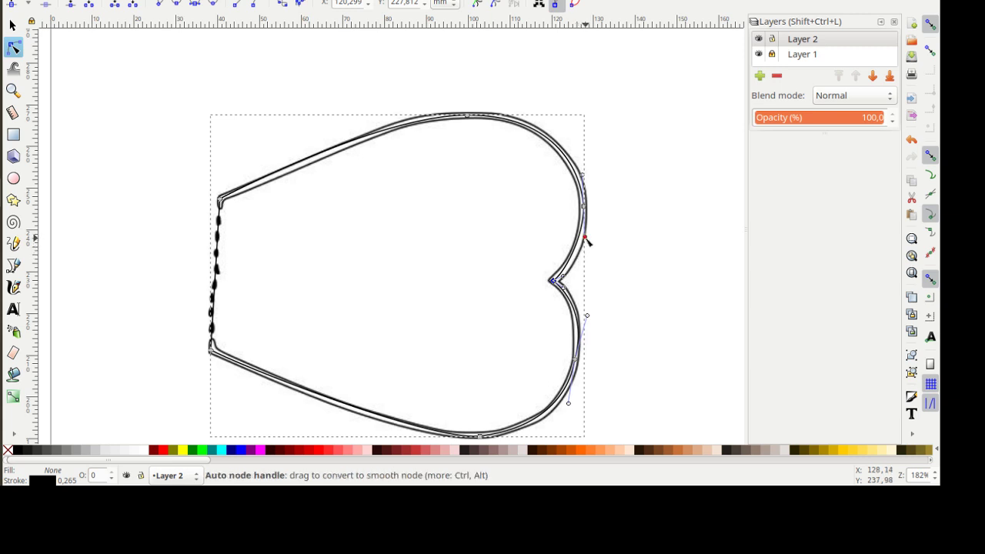
- Nudge the right-side, lower-right and bottom nodes so the curves hug the outline
left_click_drag(588, 243, 585, 246)
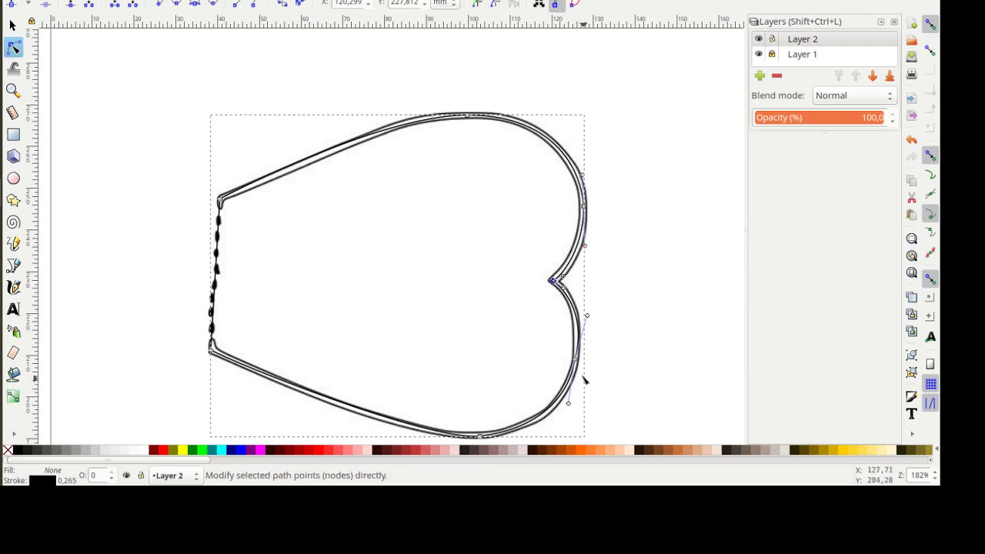
left_click_drag(576, 358, 575, 369)
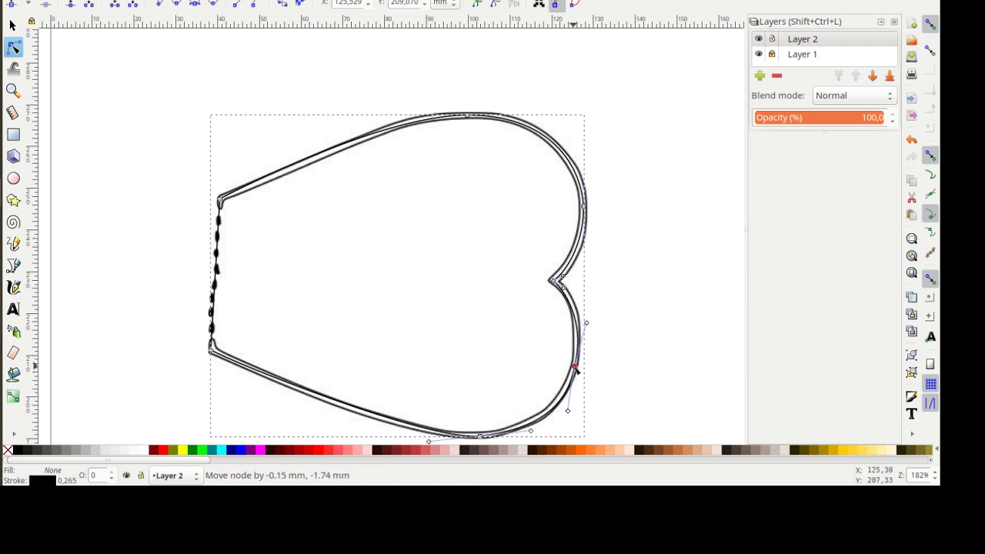
left_click_drag(479, 436, 472, 437)
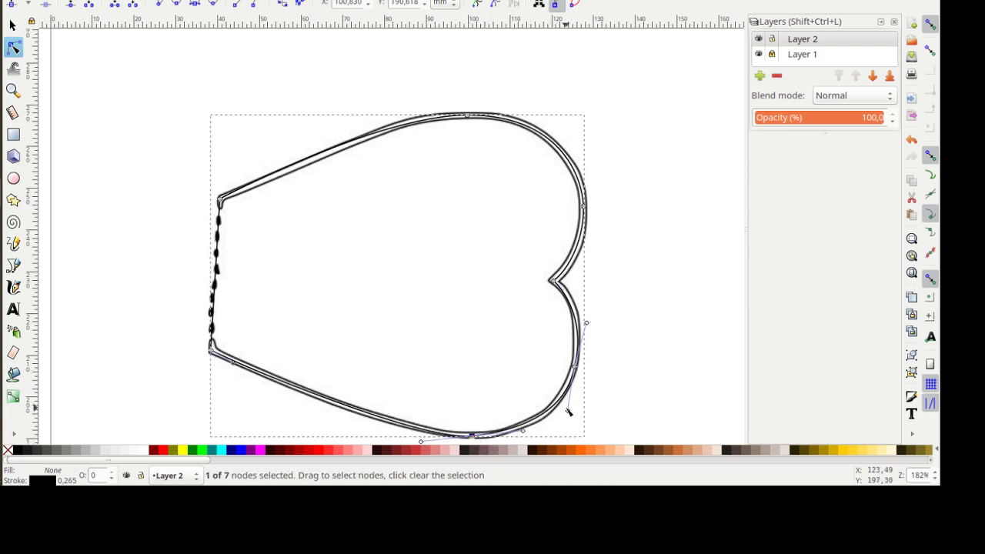
left_click_drag(574, 370, 571, 370)
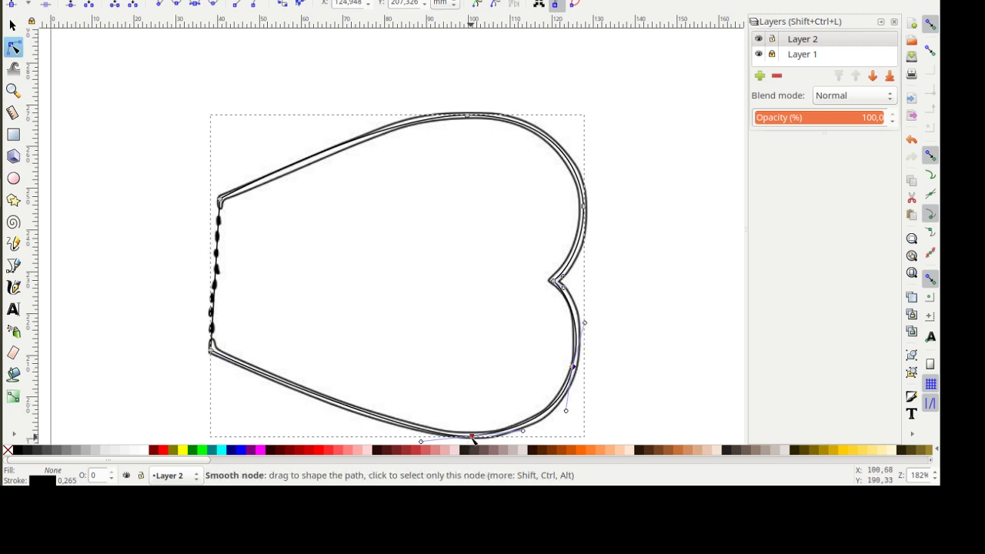
left_click_drag(470, 436, 473, 441)
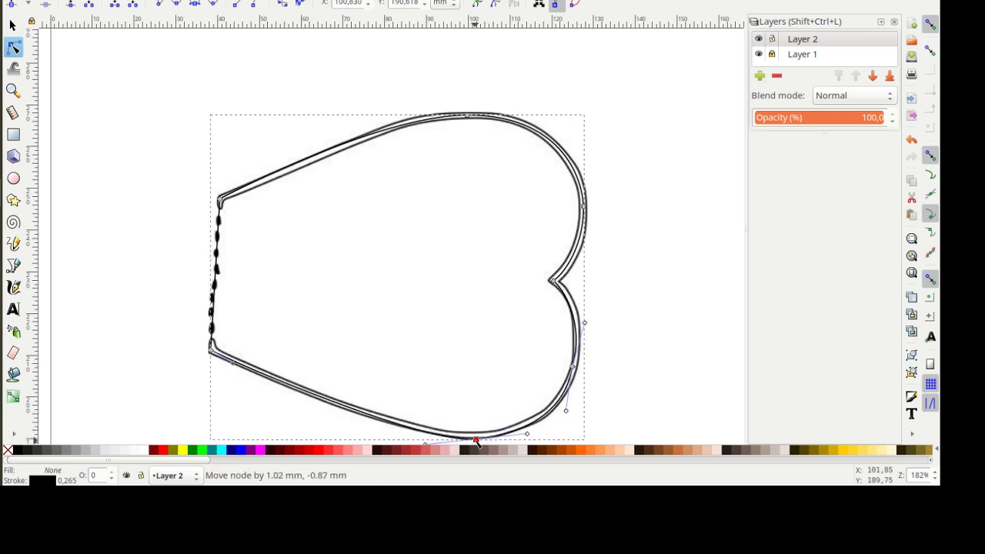
mouse_move(474, 445)
left_mouse_down()
mouse_move(410, 434)
mouse_move(466, 437)
left_mouse_up()
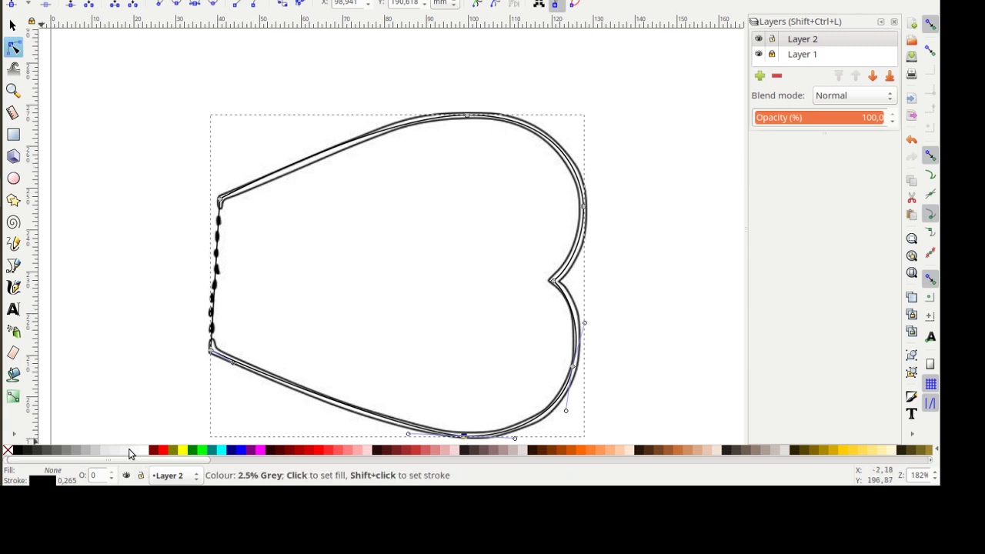
- Give the heart a 1.565 mm black stroke with no fill and move it left
key("shift+ctrl+f")
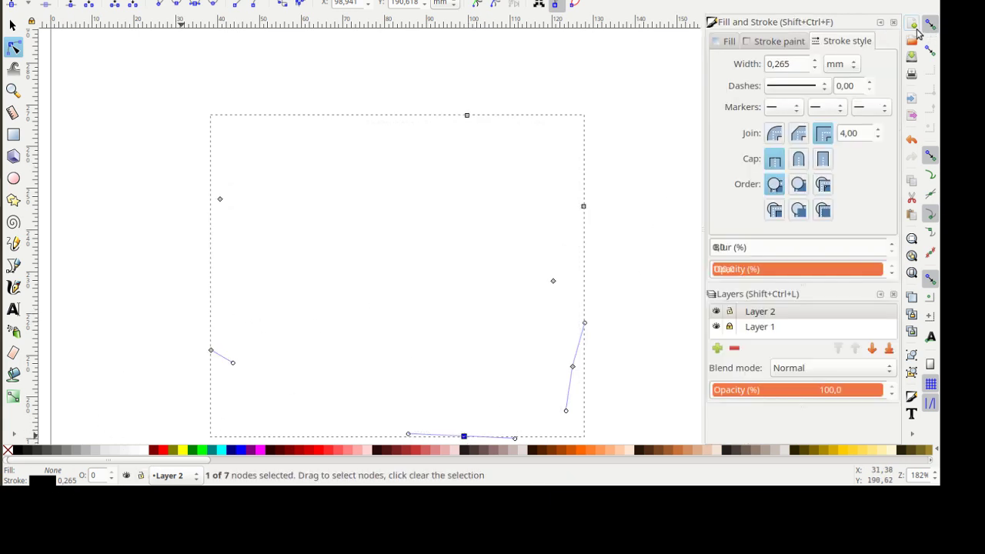
left_click(762, 43)
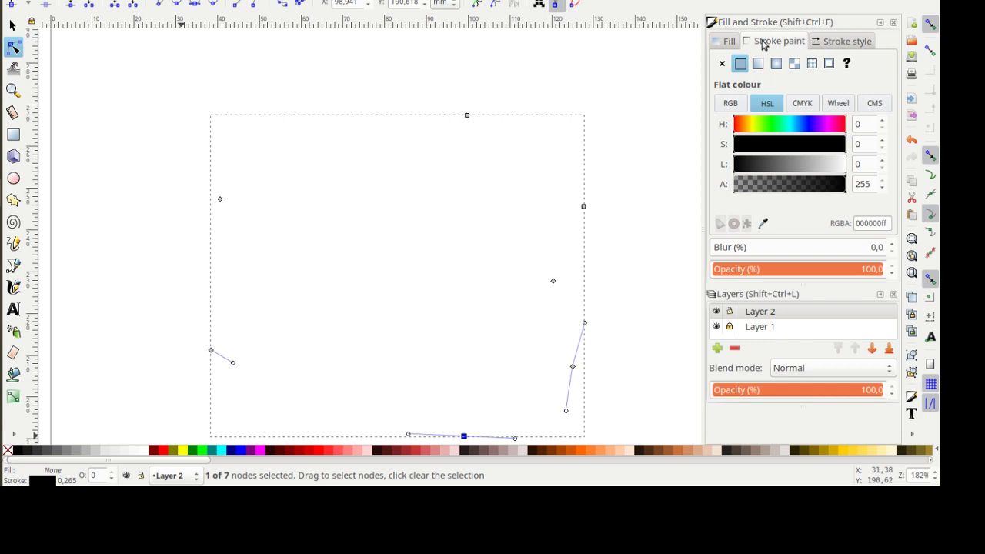
left_click(834, 43)
left_click(815, 61)
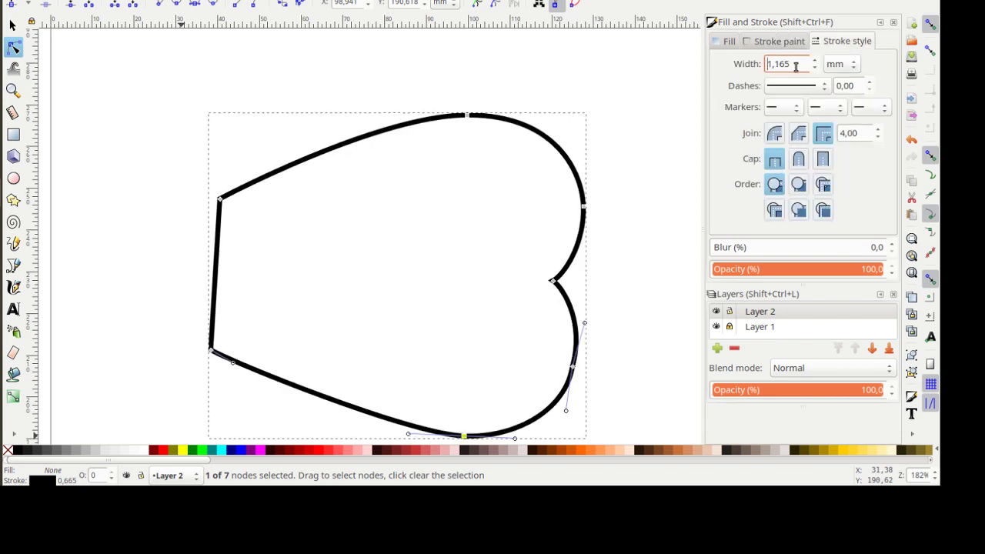
left_click(726, 42)
left_click(739, 65)
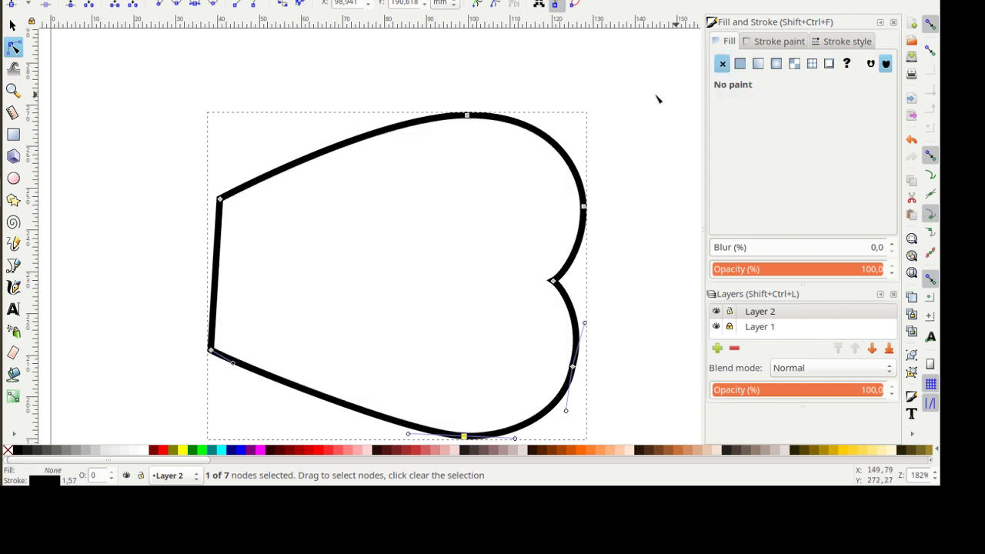
left_click(13, 25)
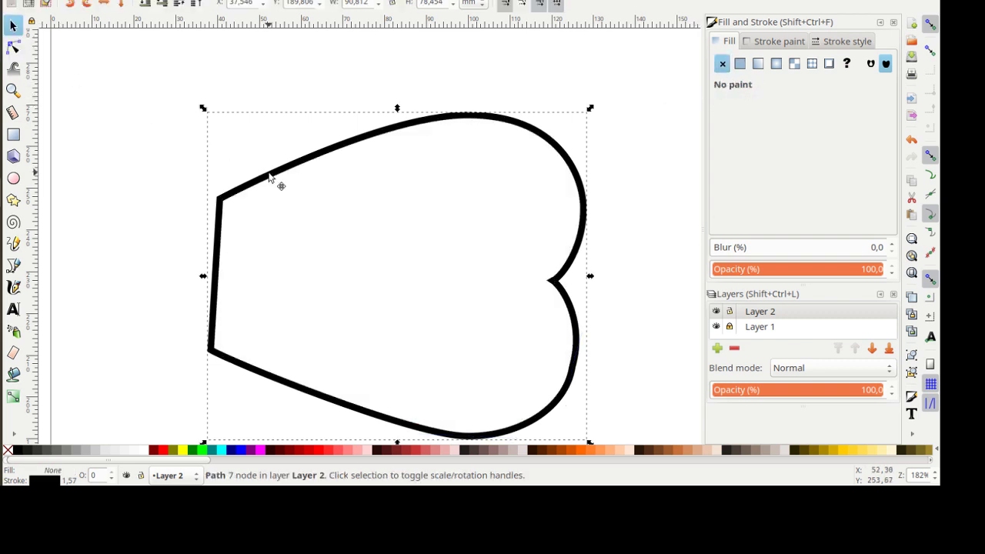
left_click_drag(269, 176, 208, 165)
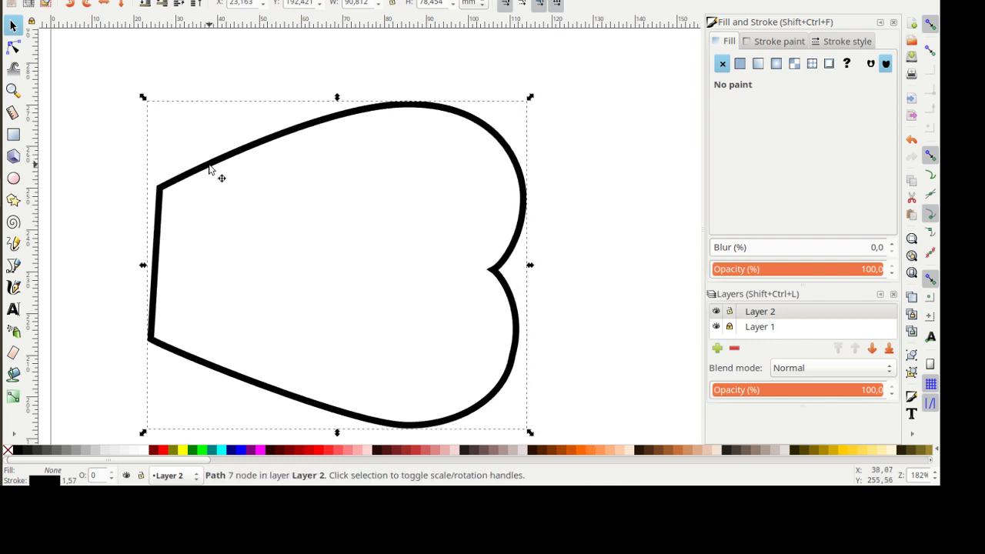
- Toggle Layer 2 and Layer 1 visibility to compare, then drag the heart back over the outline
left_click(716, 311)
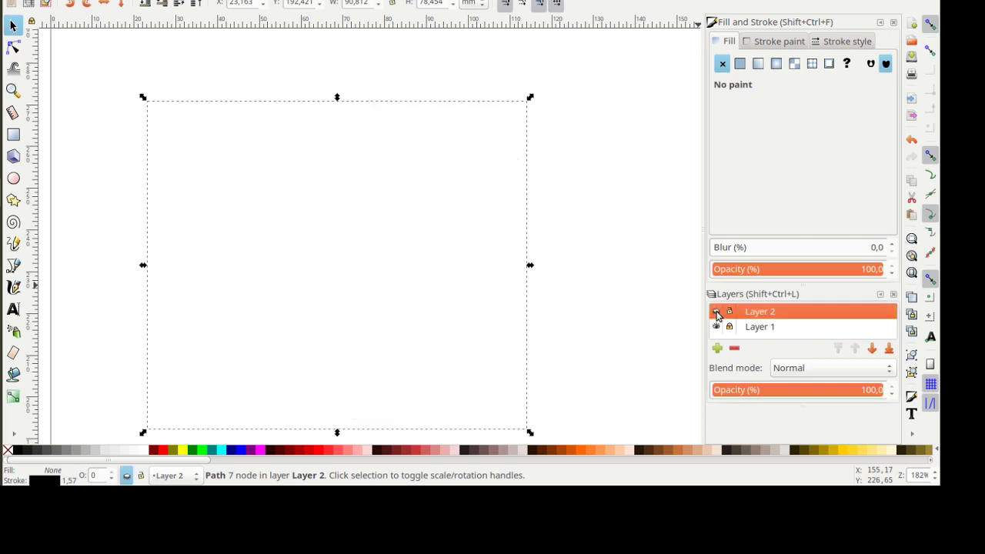
left_click(716, 326)
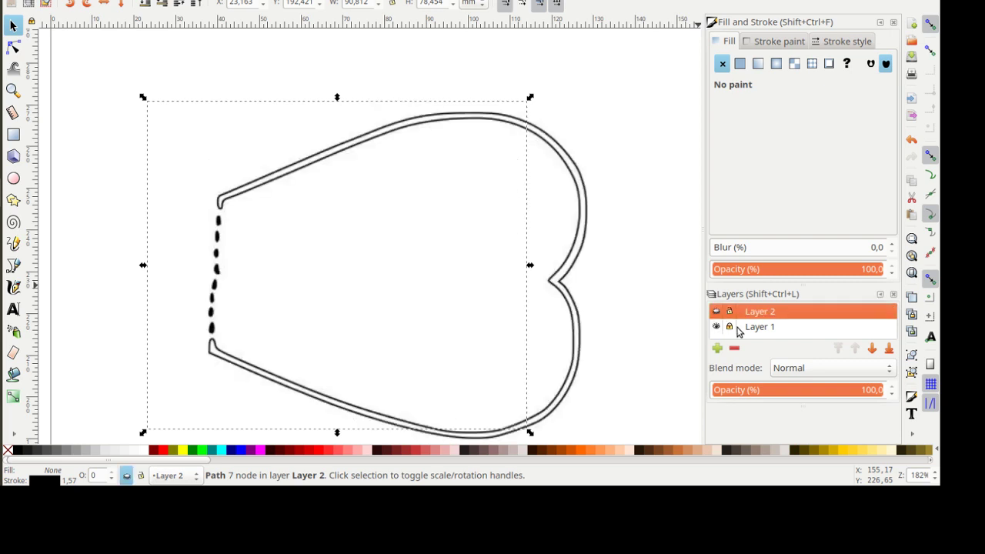
left_click(716, 311)
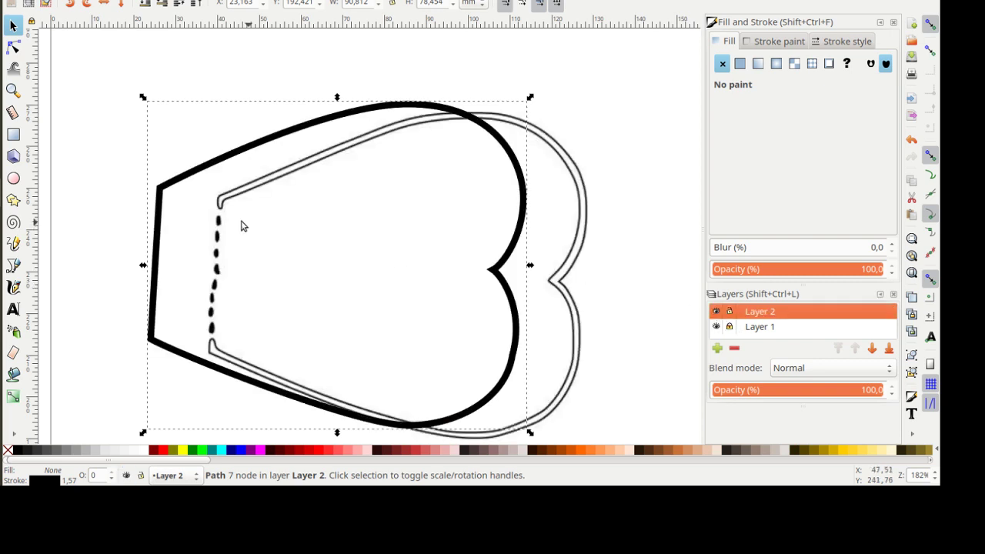
left_click_drag(161, 190, 221, 200)
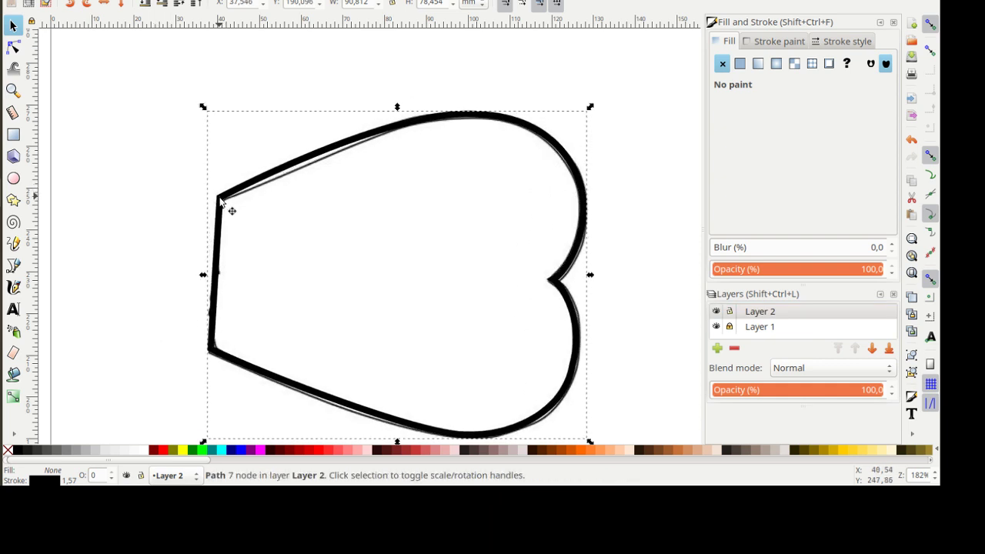
- Set the heart stroke to Round cap and Round join, nudging it back over the tracing
left_click(841, 42)
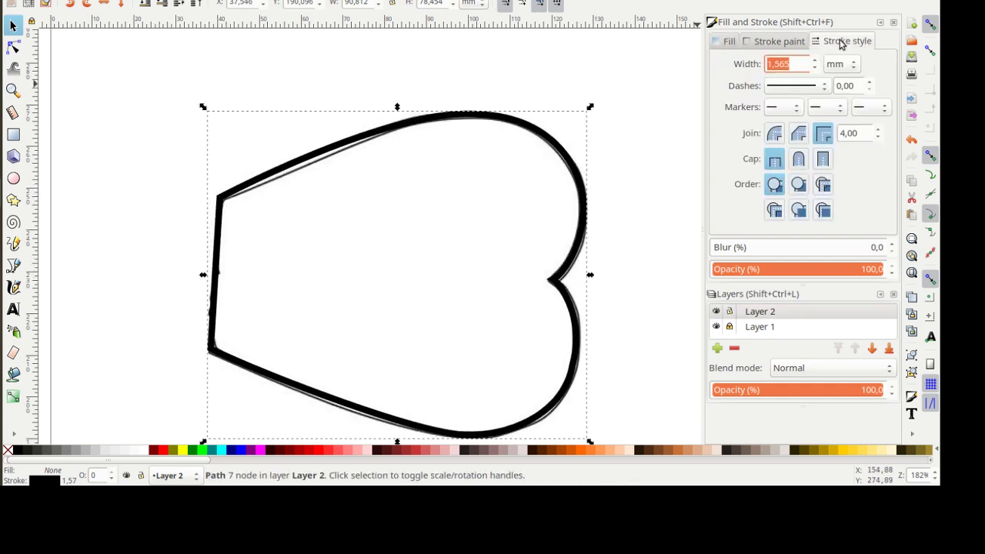
left_click_drag(550, 284, 530, 295)
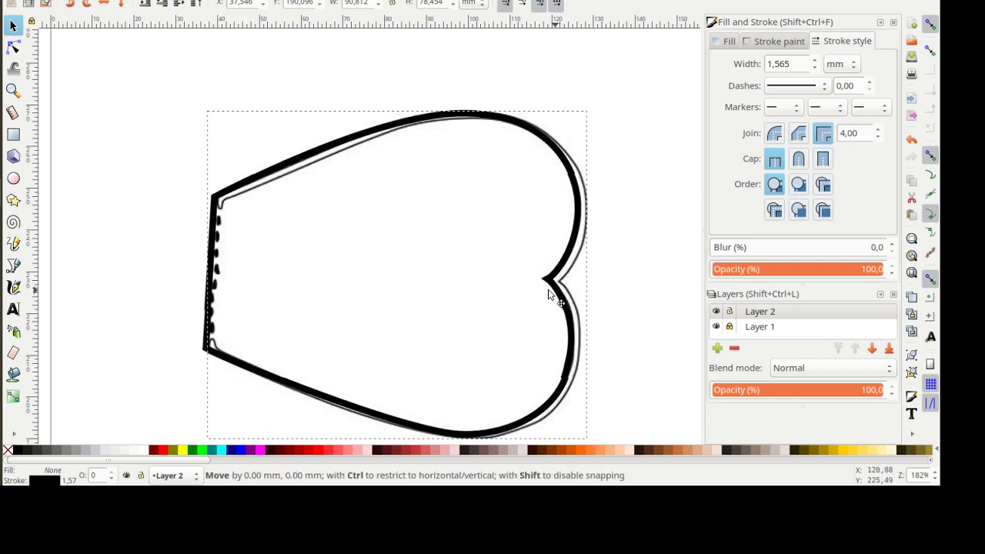
left_click(800, 183)
left_click(798, 210)
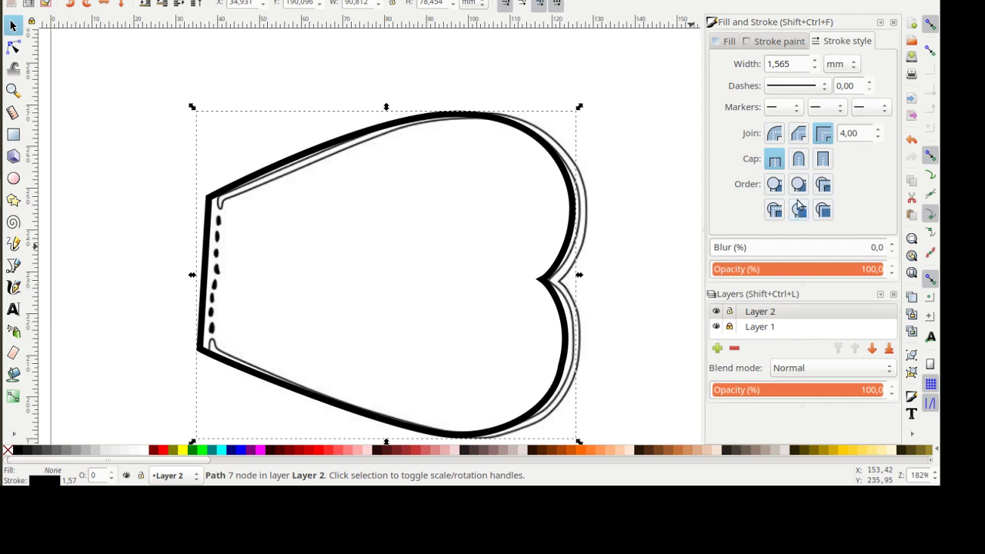
left_click(798, 159)
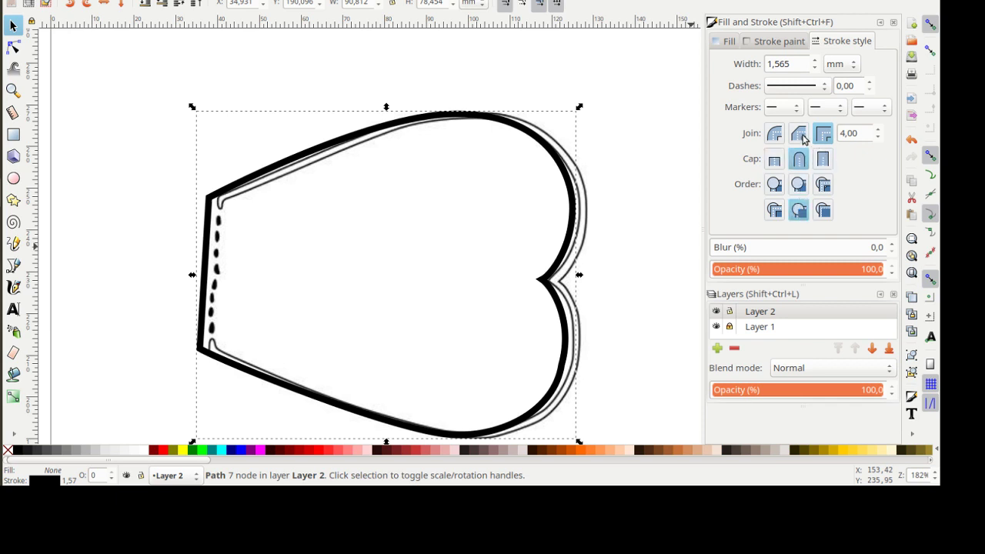
left_click(776, 134)
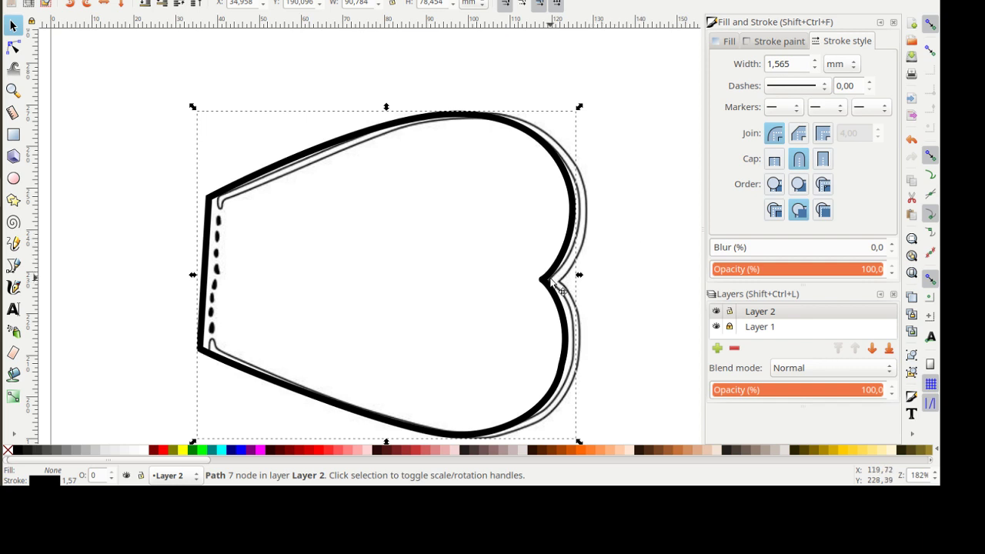
left_click_drag(551, 283, 563, 283)
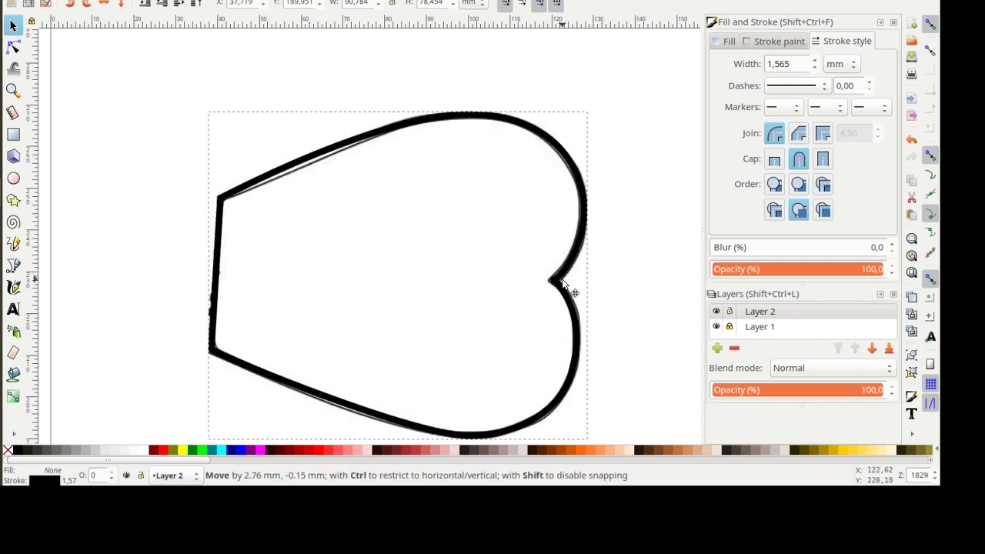
- Convert the heart's stroke to a 33-node path with Stroke to Path and clear its fill
key("alt+p")
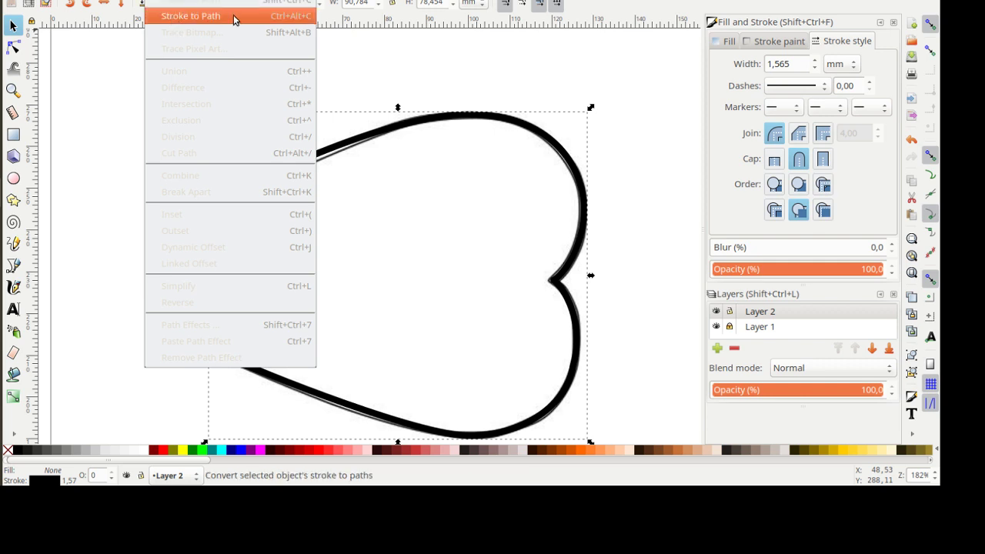
left_click(195, 16)
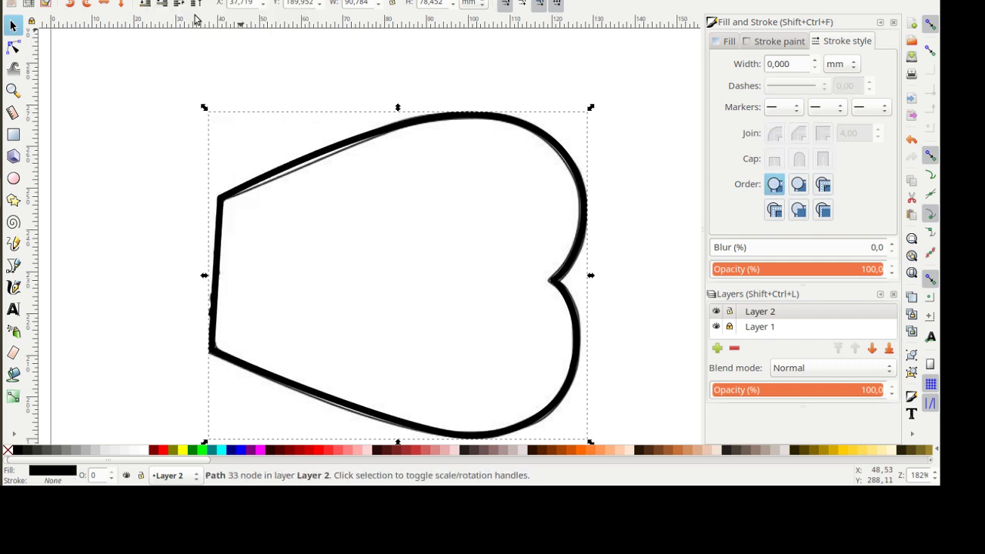
left_click(8, 450)
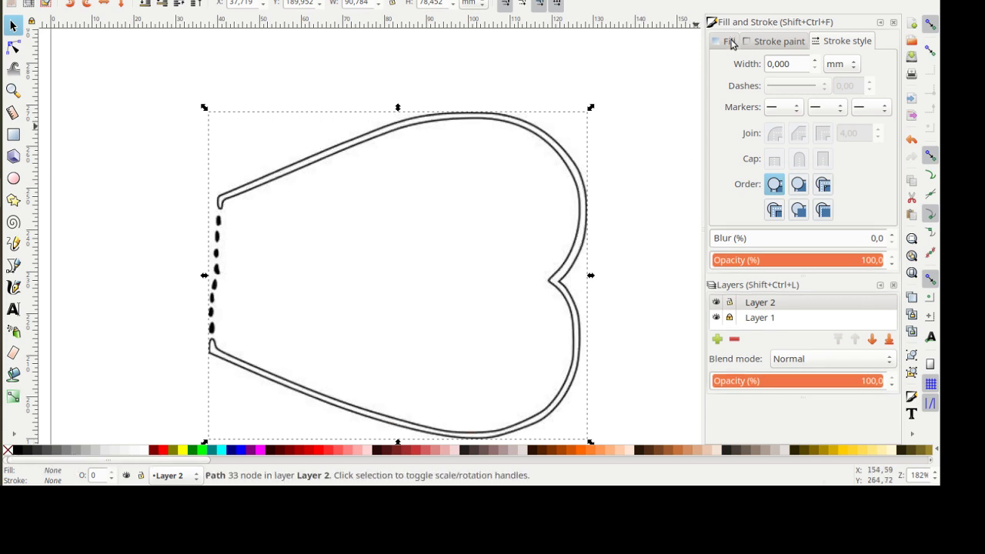
- Give the path a black fill with no stroke, then shift the heart up-left
left_click(768, 42)
left_click(740, 64)
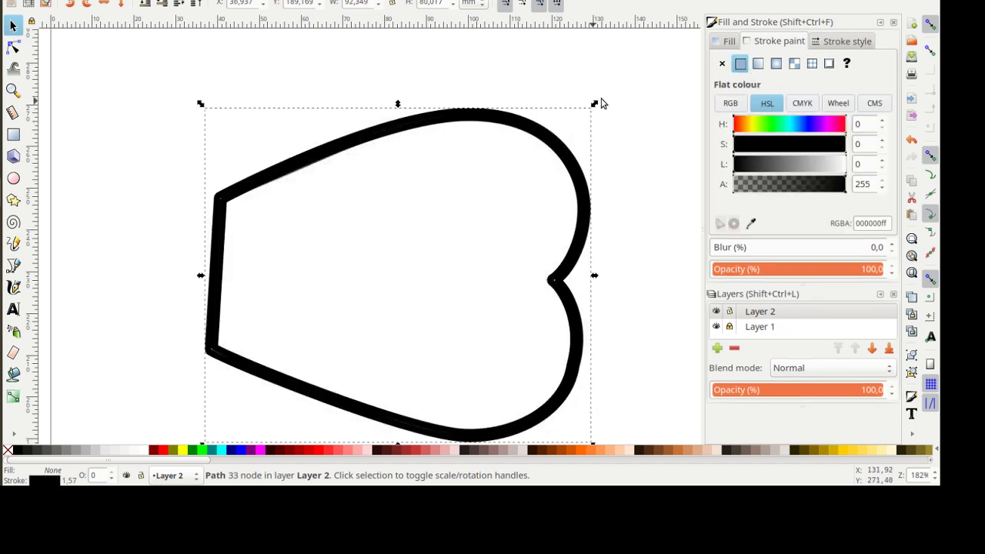
left_click(728, 41)
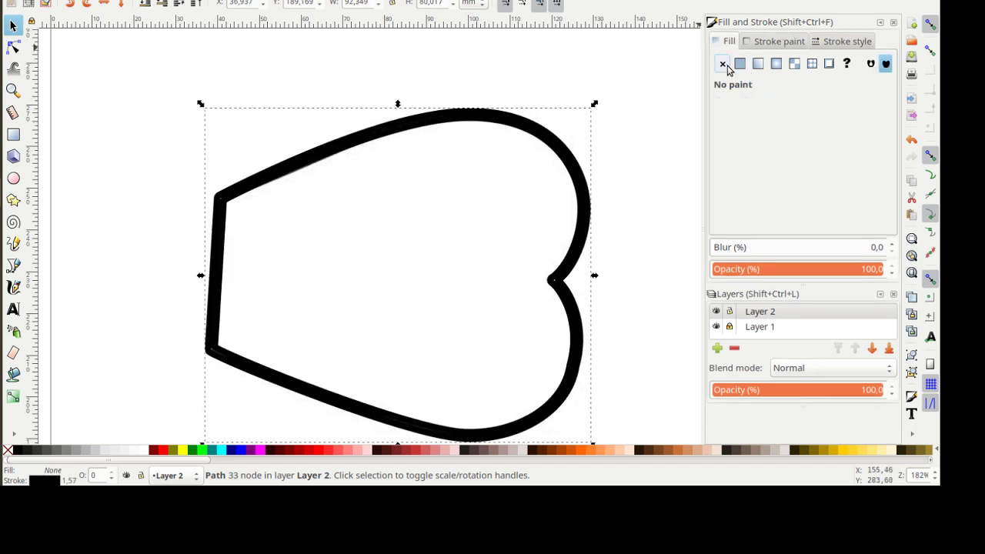
left_click(740, 64)
left_click(722, 63)
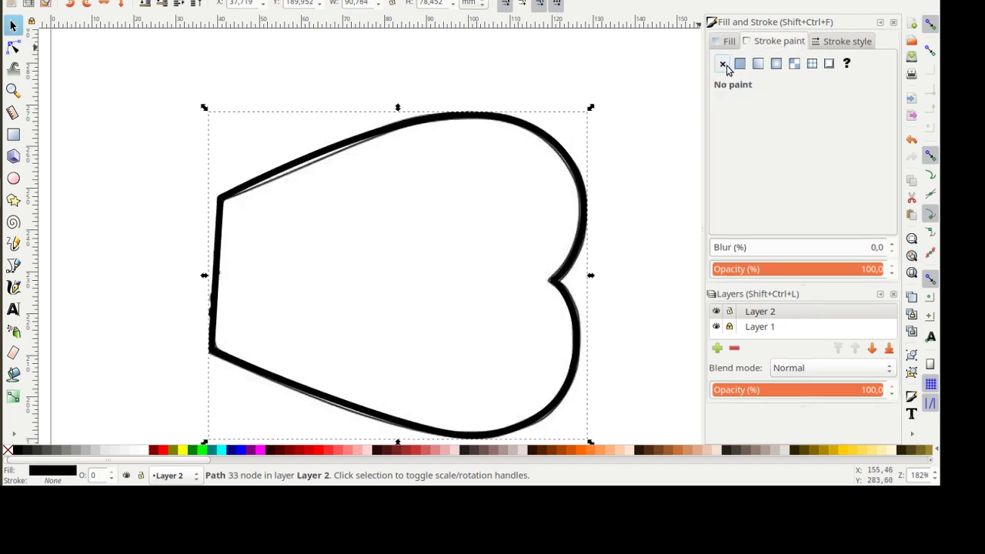
left_click_drag(462, 121, 436, 101)
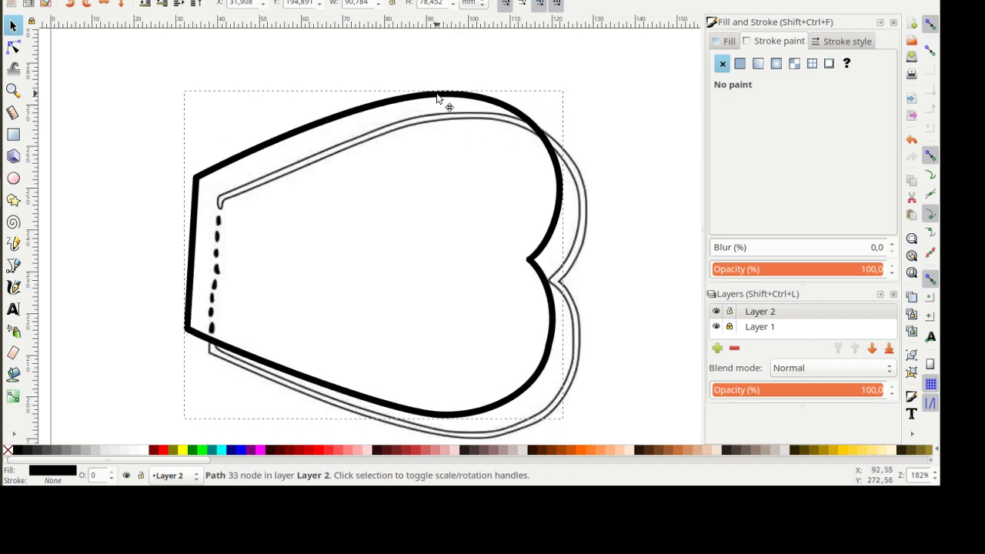
- Give the moved heart a black 0.565 mm stroke and no fill, then deselect it
left_click(739, 63)
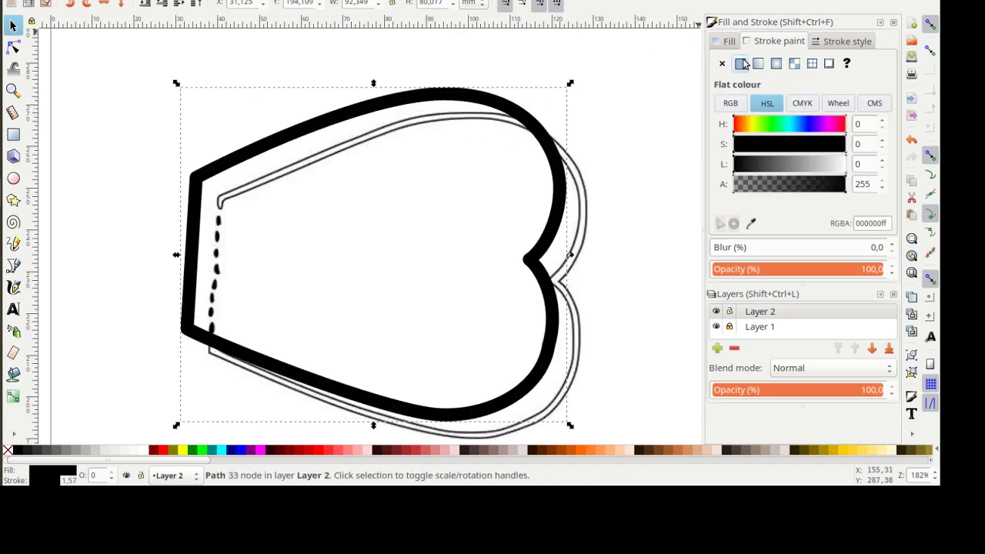
left_click(719, 44)
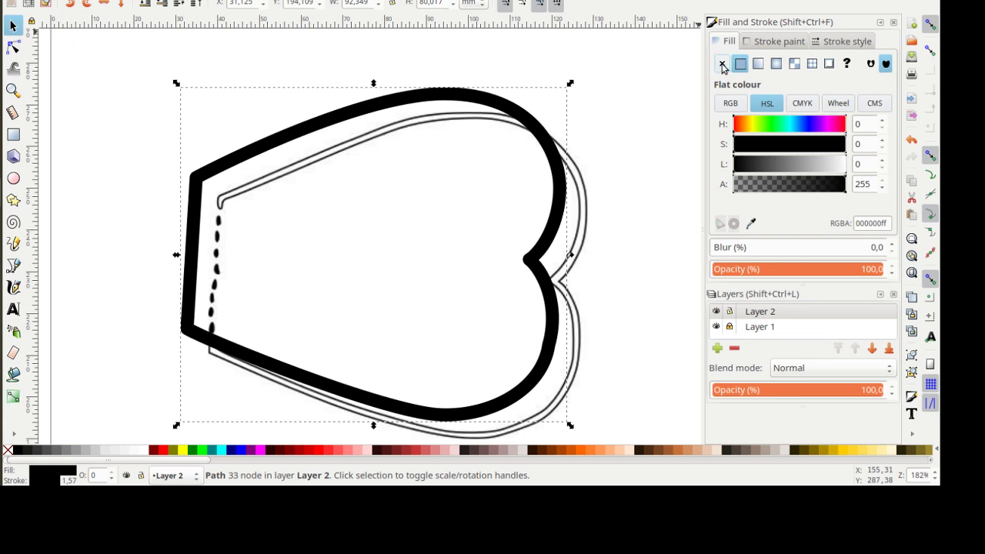
left_click(722, 64)
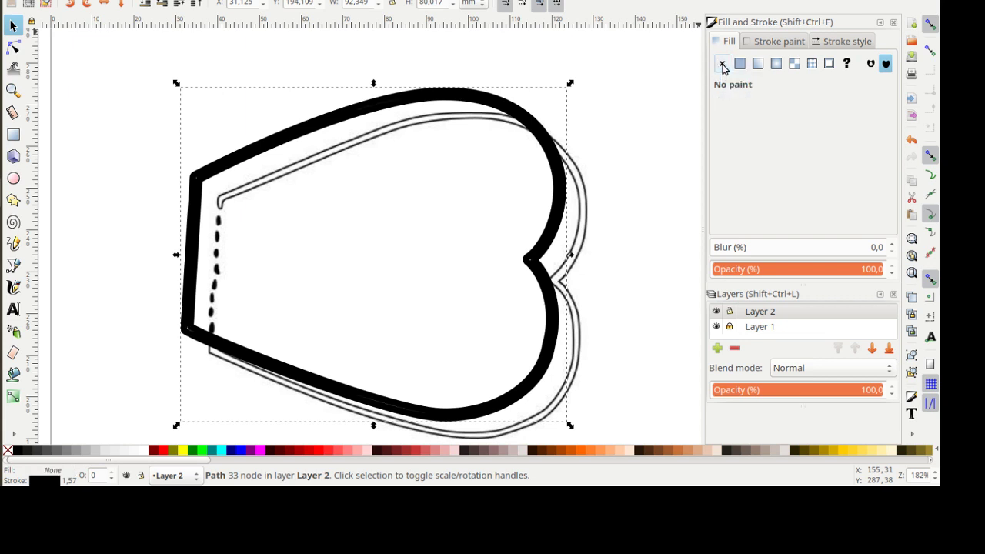
left_click(758, 42)
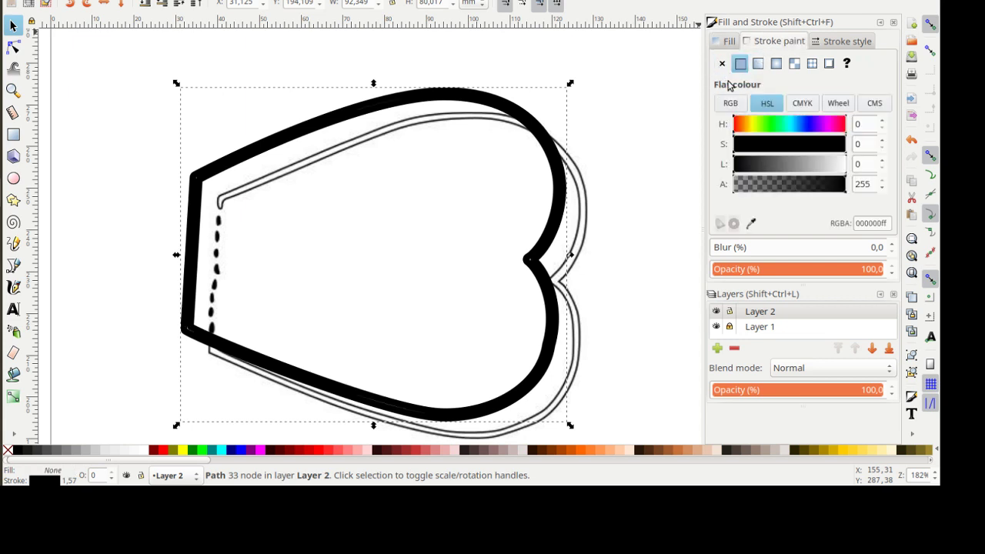
left_click(817, 43)
triple_click(790, 64)
type("0,765")
key("Return")
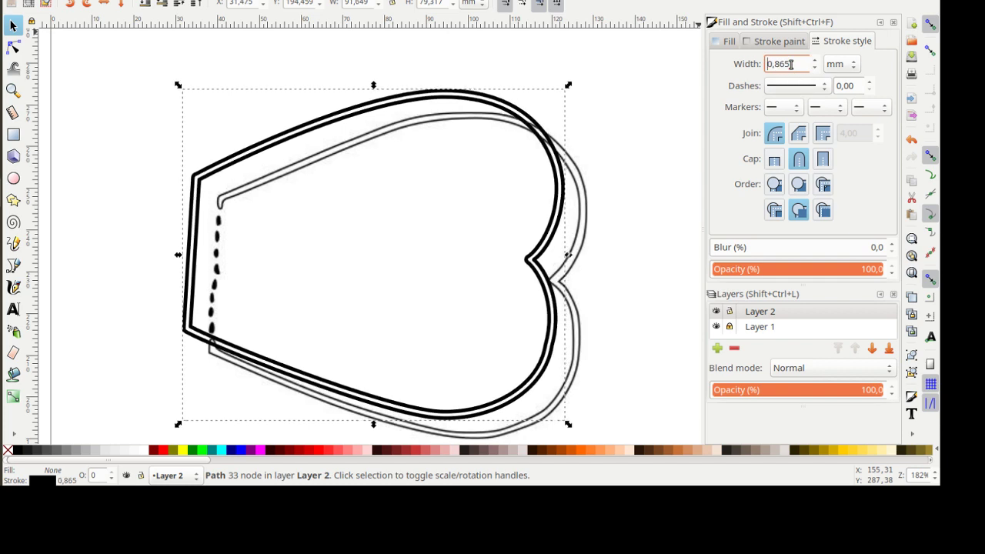
scroll(790, 64, "down", 2)
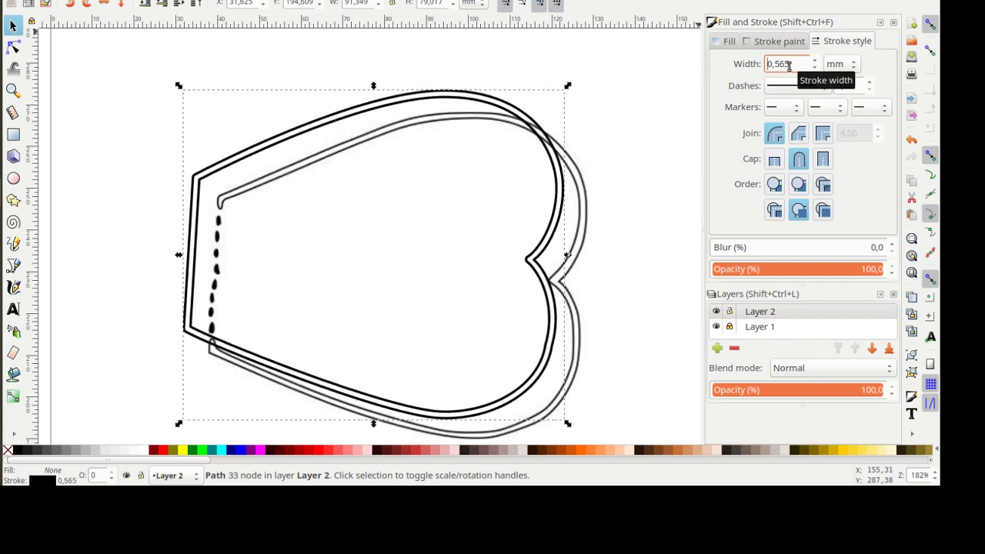
scroll(165, 433, "up", 1)
left_click(123, 217)
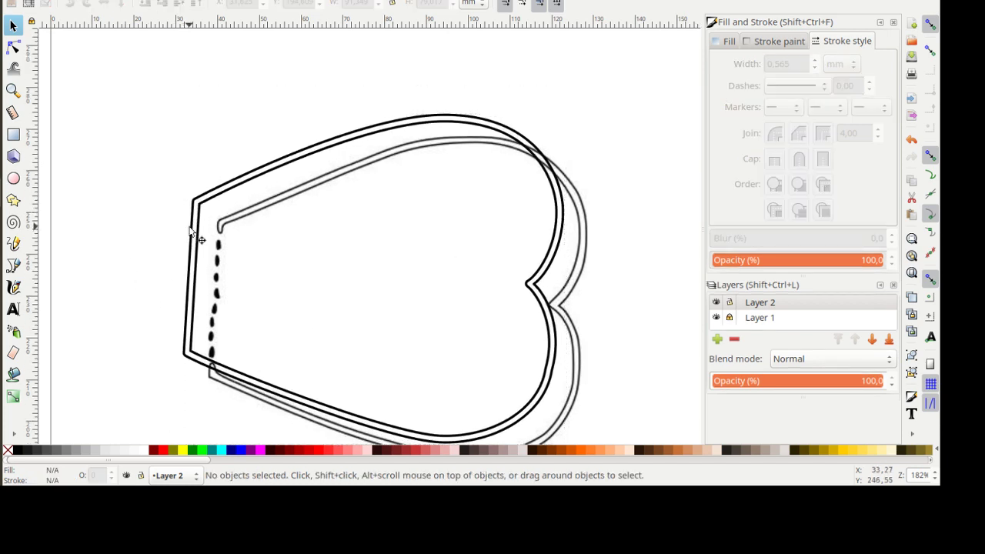
- Drag the thin double-line heart upward above the traced heart outline, then deselect it
left_click_drag(192, 230, 242, 91)
scroll(334, 290, "down", 1)
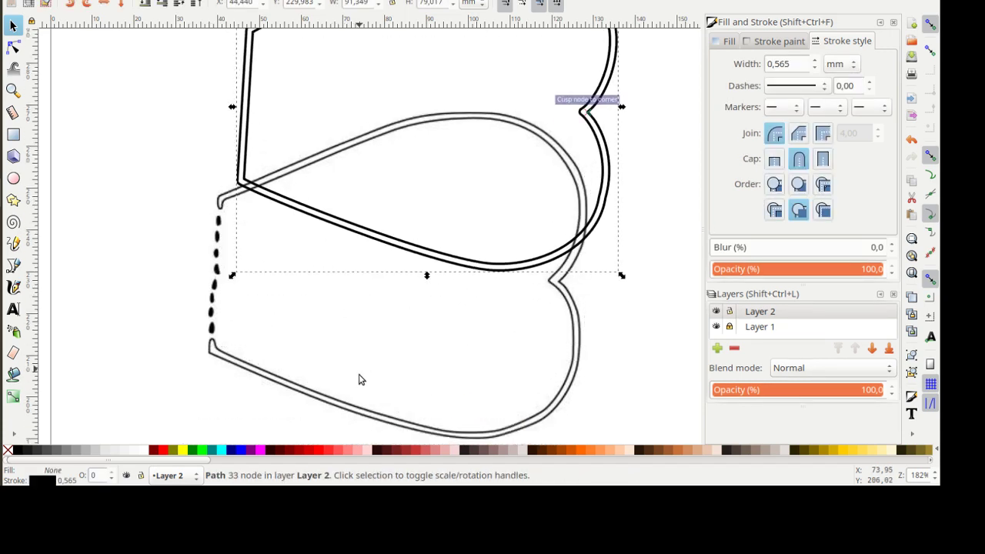
scroll(338, 384, "up", 3)
mouse_move(266, 340)
left_mouse_down()
mouse_move(252, 253)
mouse_move(278, 170)
left_mouse_up()
scroll(238, 344, "up", 1)
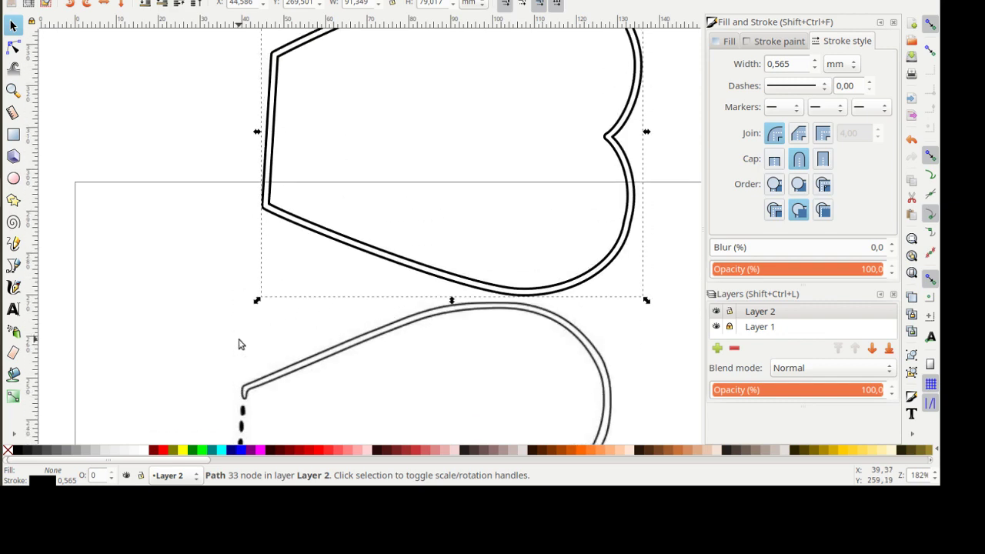
scroll(239, 345, "up", 3)
scroll(239, 343, "up", 1)
scroll(239, 341, "down", 8)
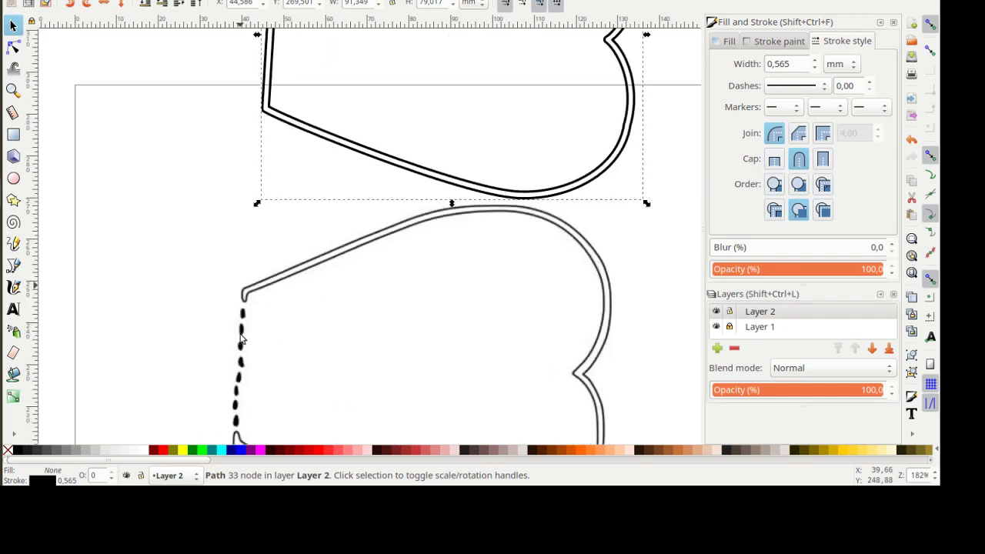
scroll(237, 339, "down", 4)
left_click(193, 299)
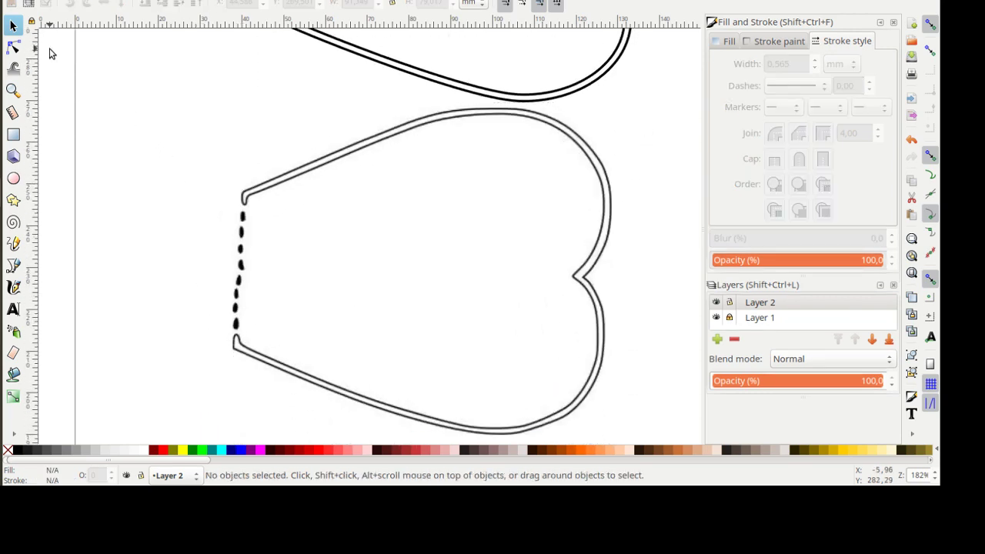